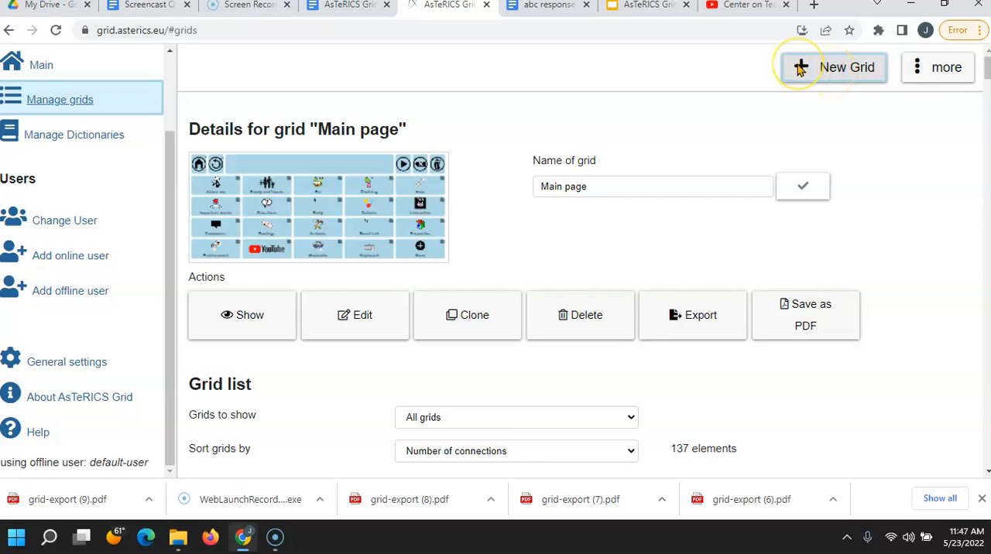
Step: Create a new grid, name it abc_responses_01, and open it for editing
{"action": "left_click", "coordinate": [801, 69]}
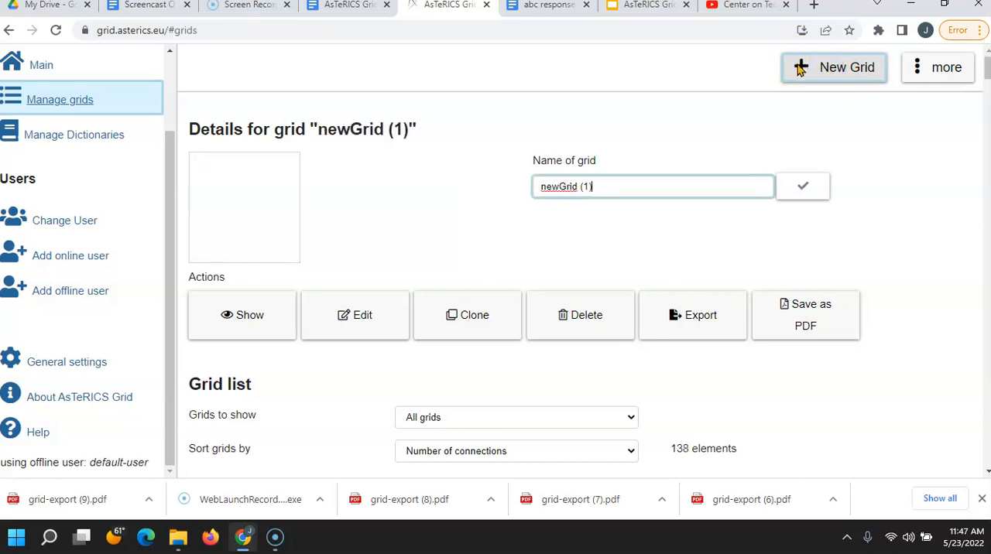
{"action": "left_click", "coordinate": [800, 68]}
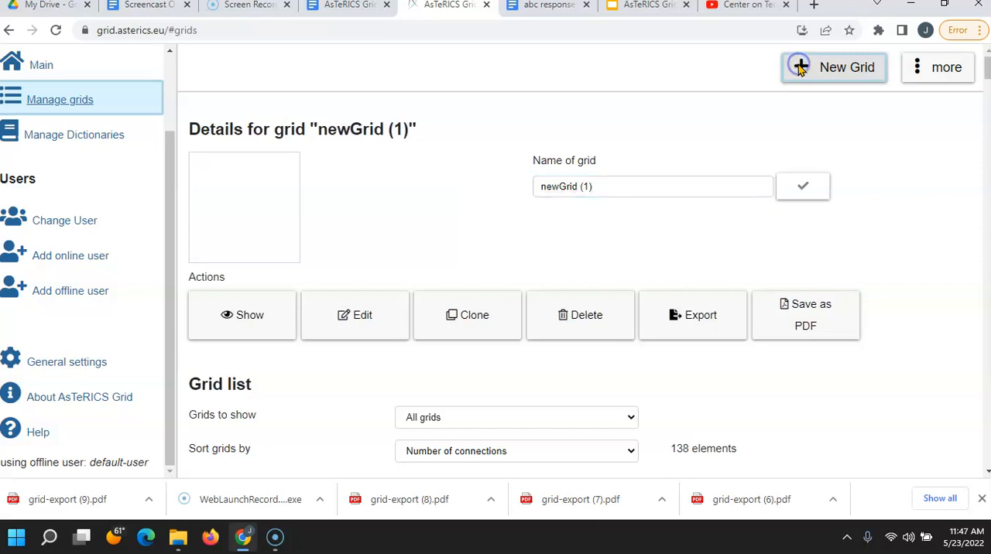
{"action": "left_click", "coordinate": [618, 186]}
{"action": "left_click_drag", "start_coordinate": [618, 186], "coordinate": [393, 191]}
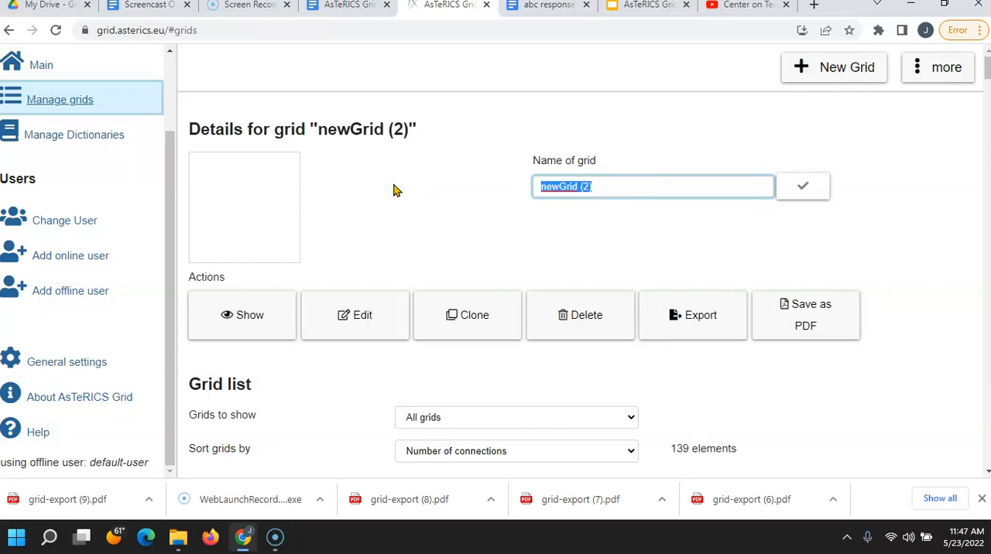
{"action": "type", "text": "AB"}
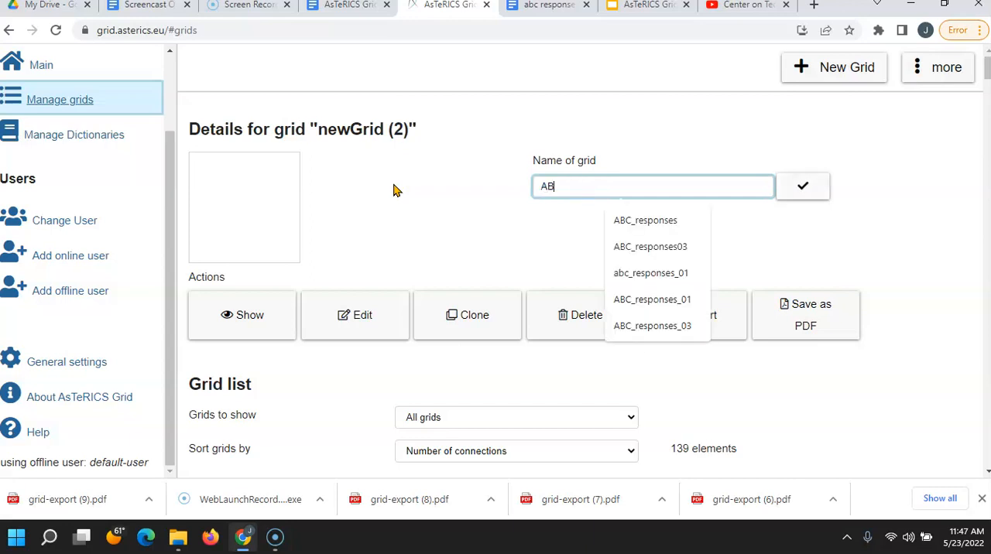
{"action": "type", "text": "C"}
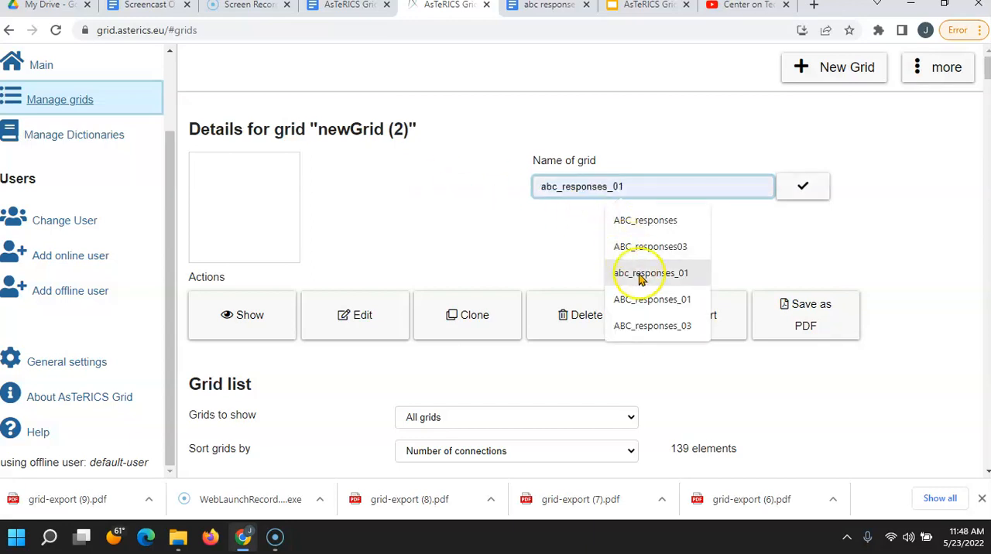
{"action": "left_click", "coordinate": [642, 274]}
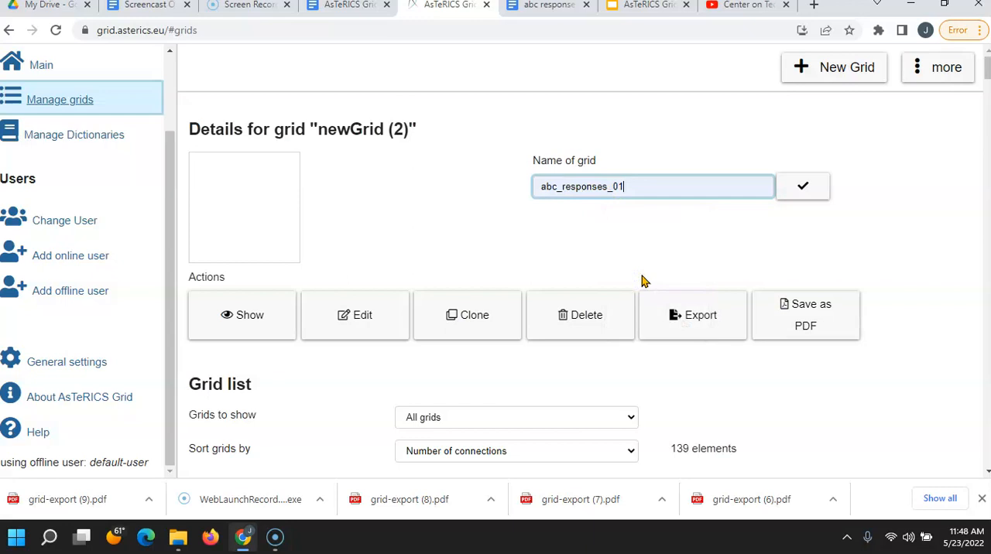
{"action": "left_click", "coordinate": [798, 193]}
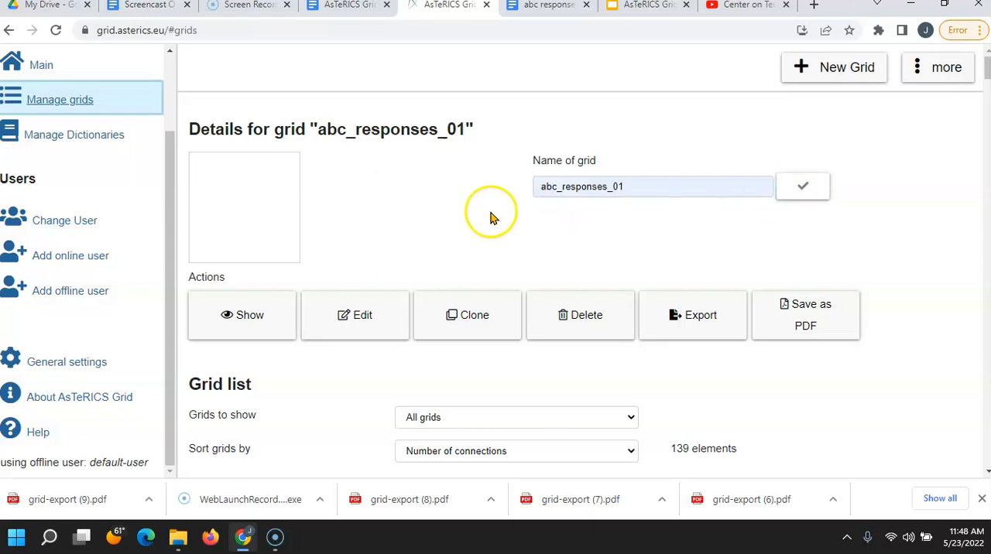
{"action": "left_click", "coordinate": [358, 314]}
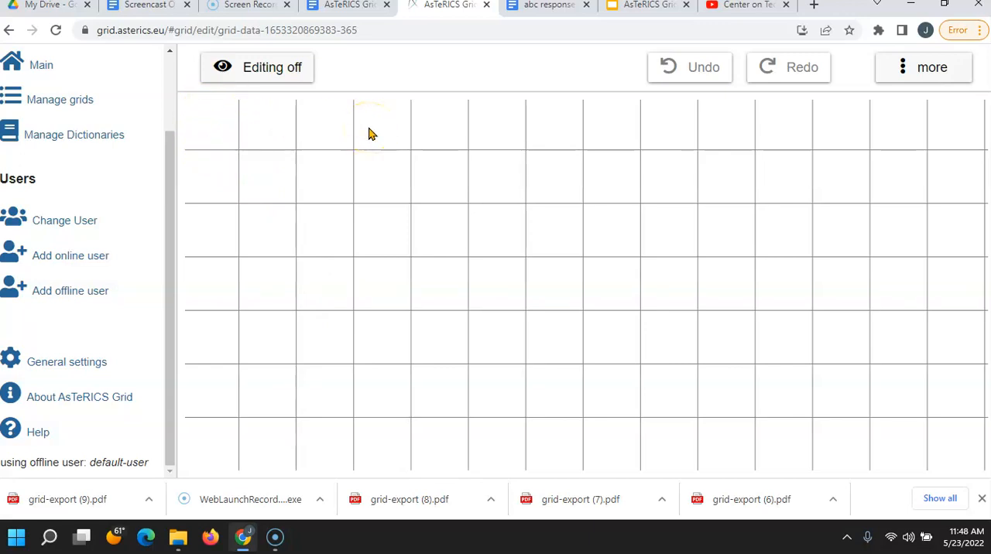
Step: Set the grid size to 4 rows and a minimum of 6 columns
{"action": "left_click", "coordinate": [904, 66]}
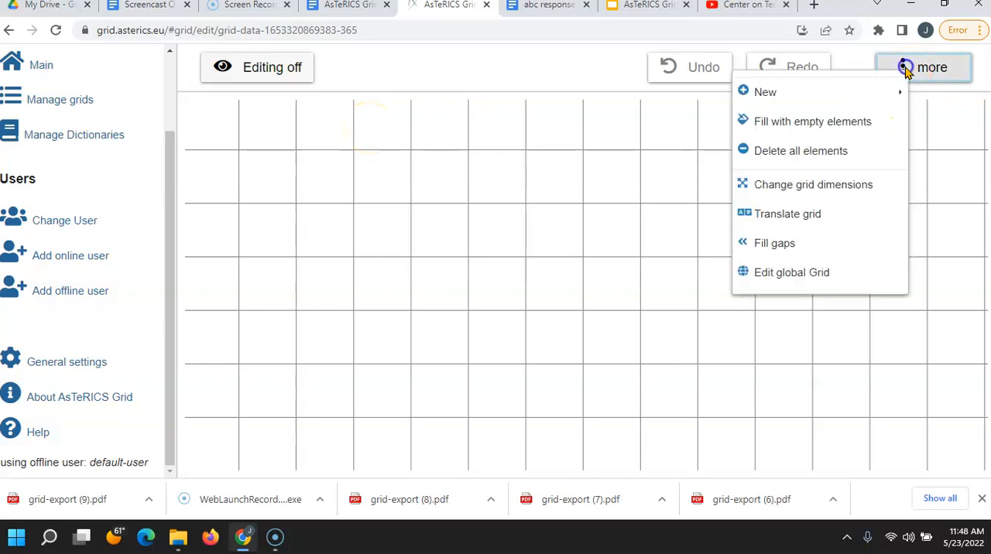
{"action": "left_click", "coordinate": [813, 194]}
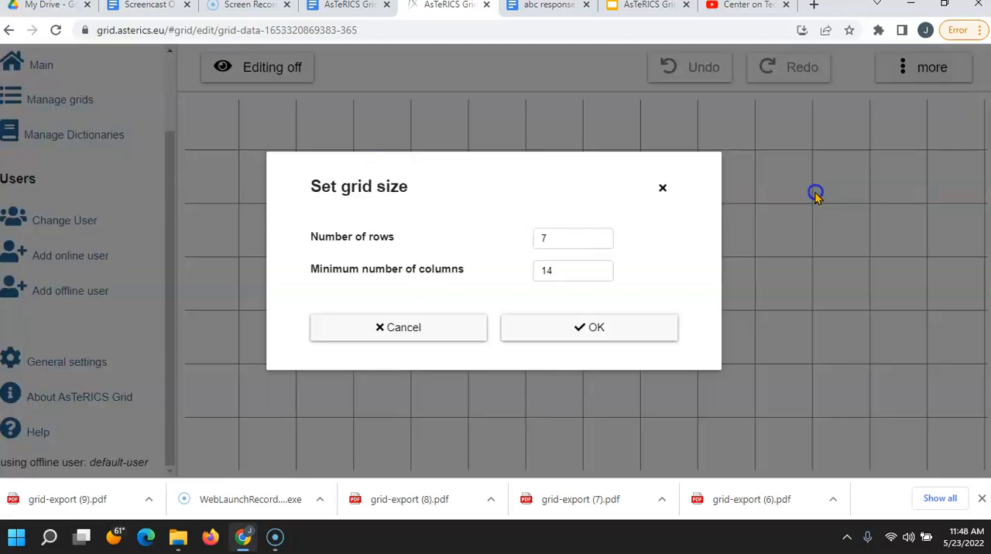
{"action": "double_click", "coordinate": [560, 244]}
{"action": "type", "text": "4"}
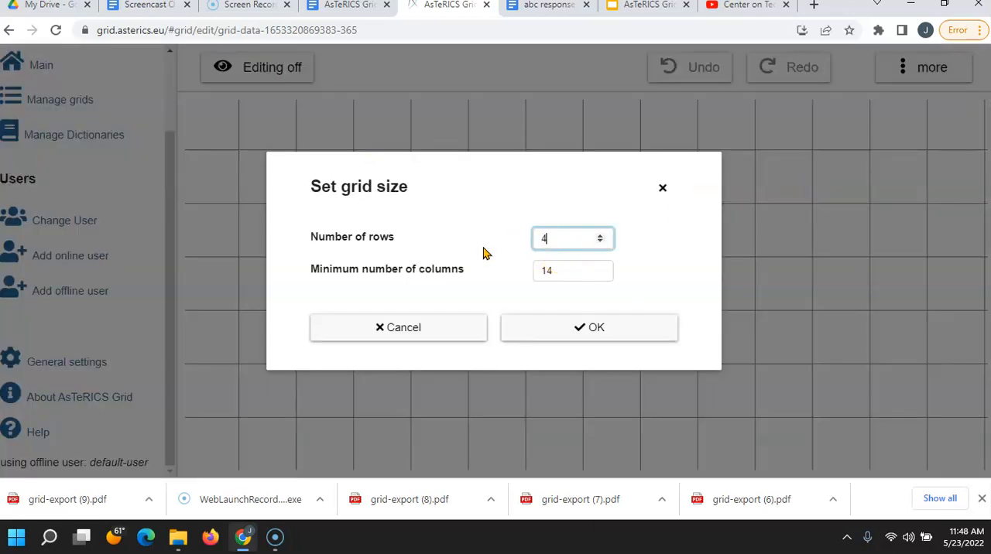
{"action": "double_click", "coordinate": [561, 268]}
{"action": "type", "text": "6"}
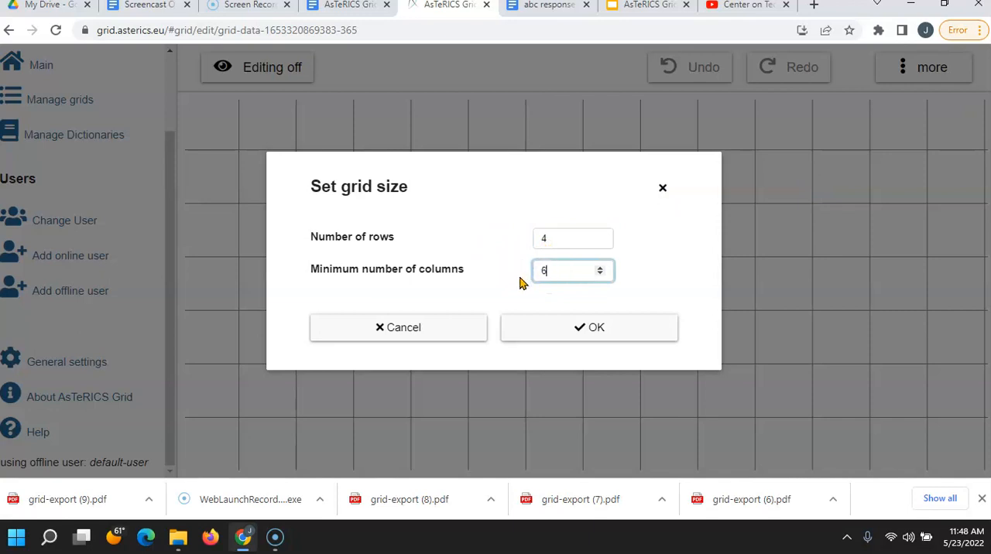
{"action": "left_click", "coordinate": [569, 327]}
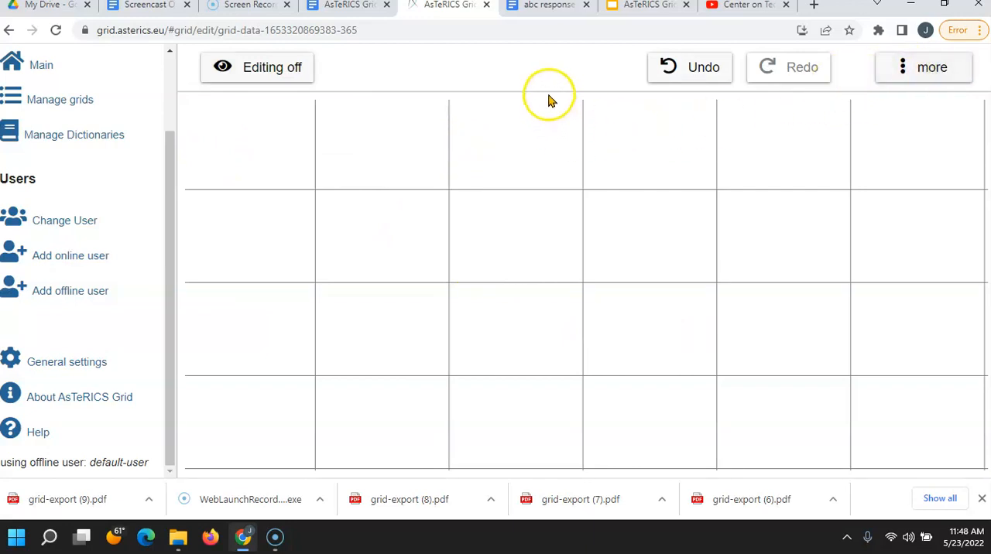
Step: Consult the abc responses pattern document and set the grid size to 7 rows and a minimum of 14 columns
{"action": "left_click", "coordinate": [539, 8]}
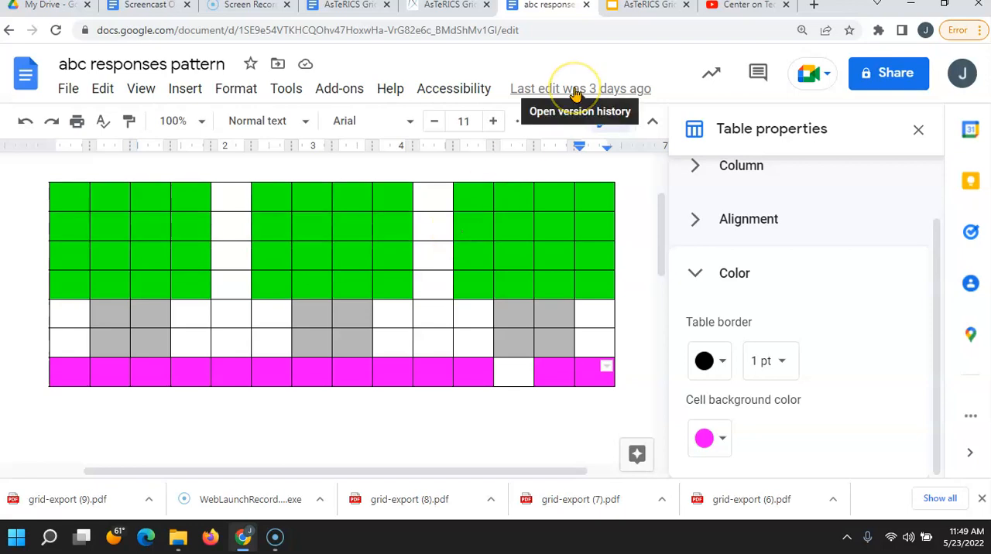
{"action": "left_click", "coordinate": [454, 5]}
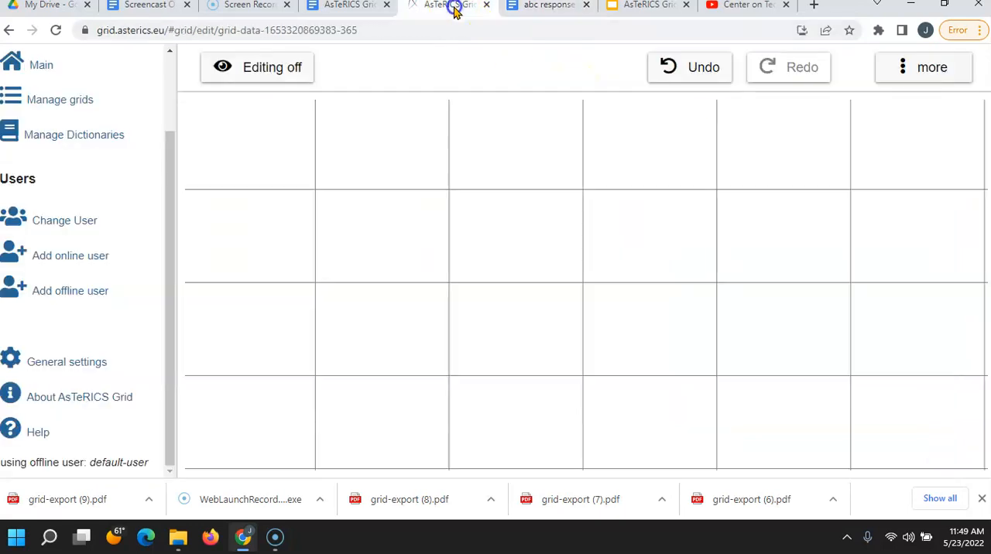
{"action": "left_click", "coordinate": [900, 79]}
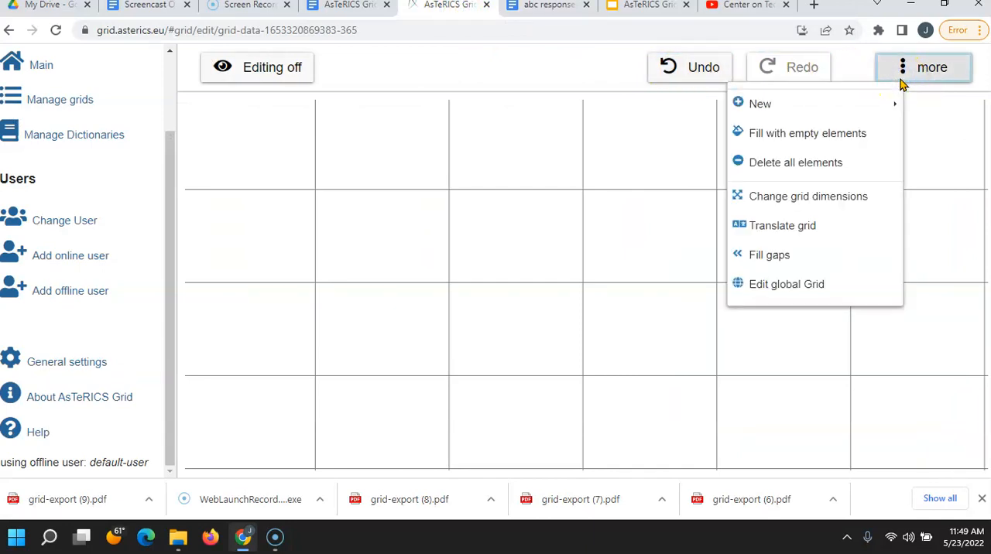
{"action": "left_click", "coordinate": [834, 198]}
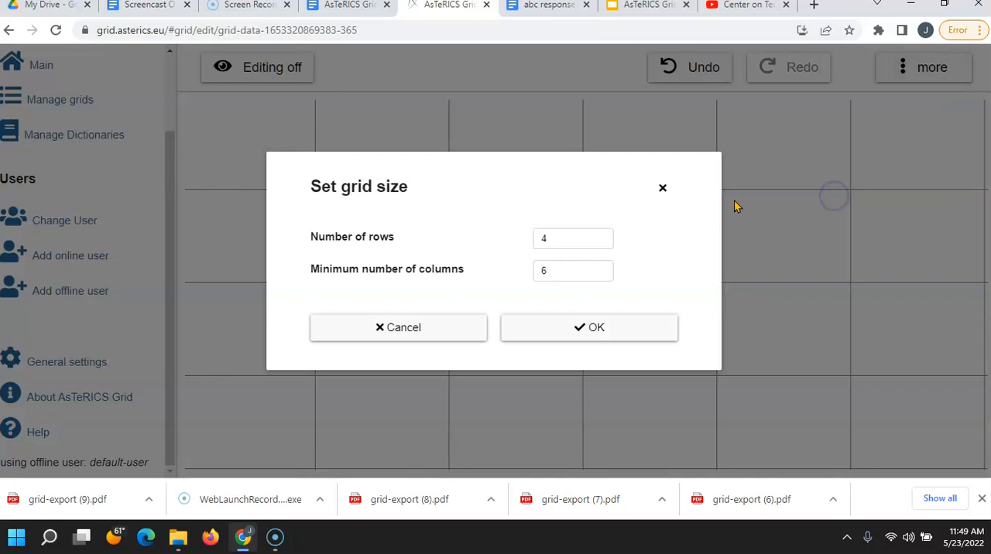
{"action": "left_click", "coordinate": [555, 229]}
{"action": "left_click_drag", "start_coordinate": [555, 227], "coordinate": [517, 236]}
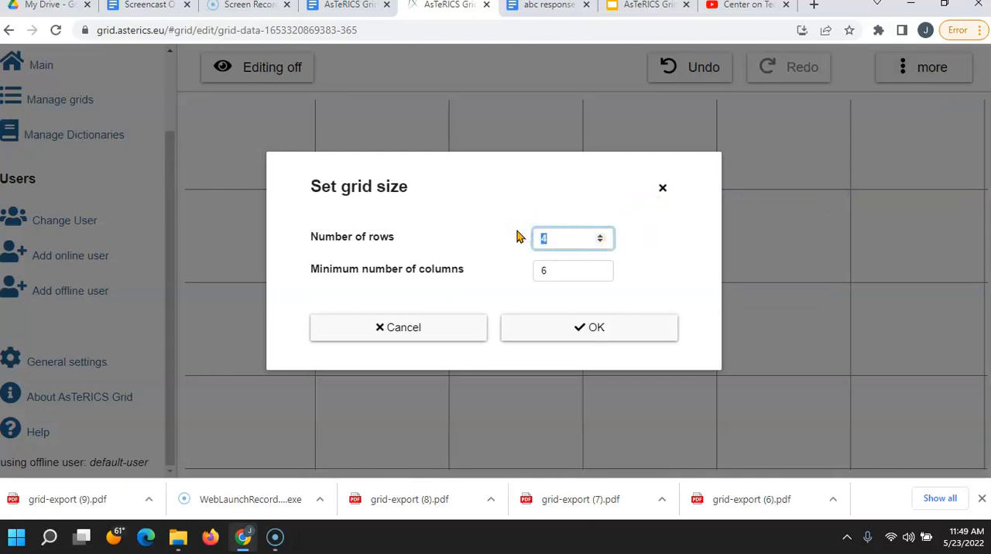
{"action": "left_click_drag", "start_coordinate": [553, 270], "coordinate": [504, 277]}
{"action": "type", "text": "14"}
{"action": "left_click", "coordinate": [569, 328]}
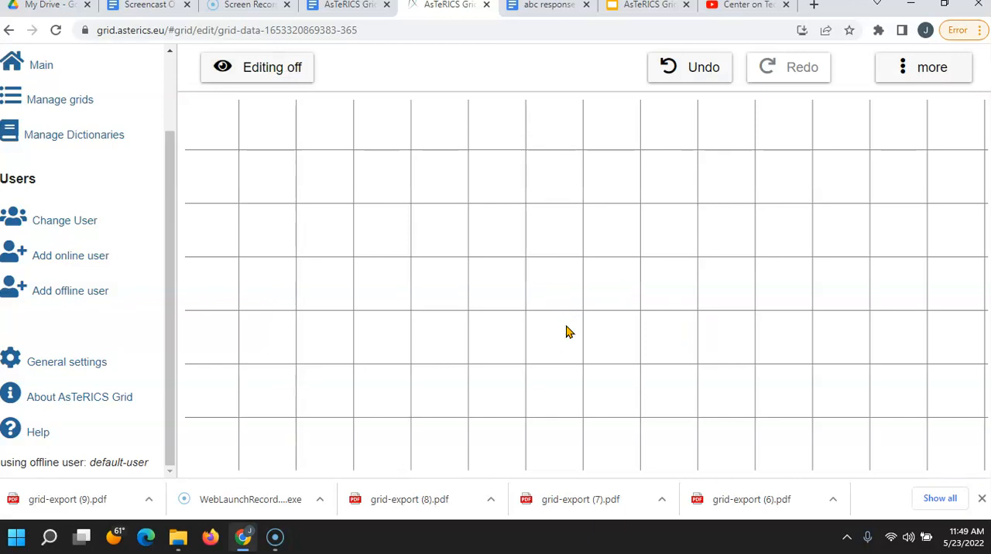
Step: Add three new elements labelled A, B and C to the grid in one batch
{"action": "left_click", "coordinate": [900, 71]}
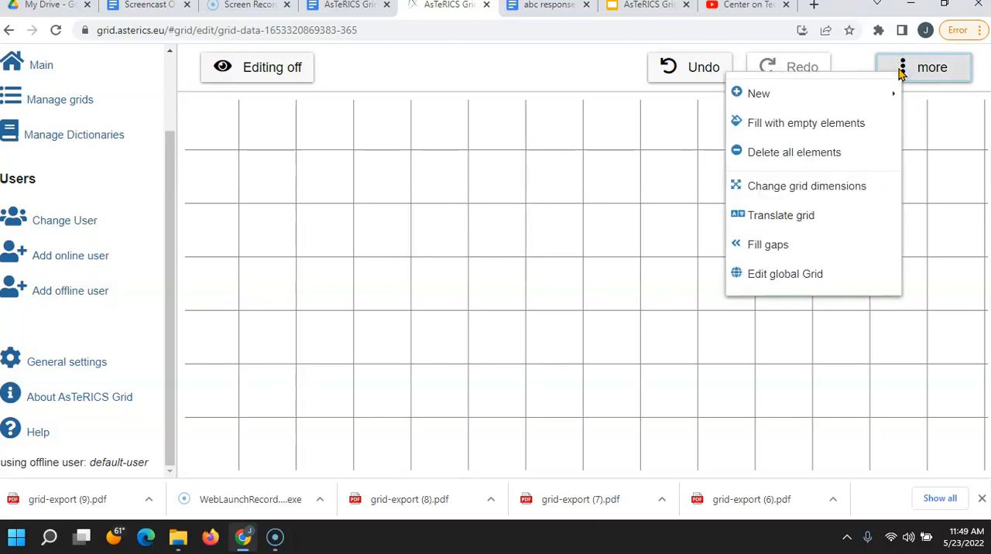
{"action": "left_click", "coordinate": [844, 104]}
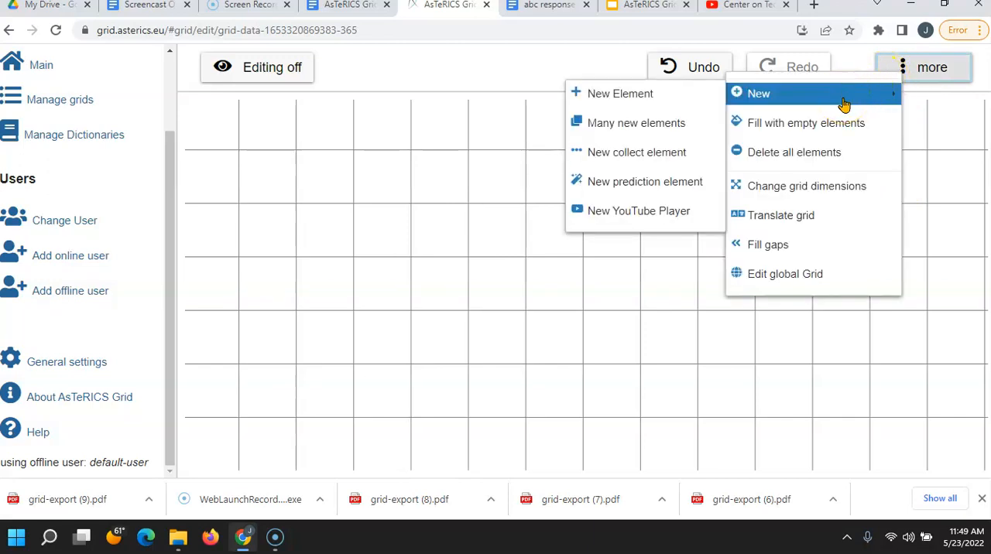
{"action": "left_click", "coordinate": [669, 124]}
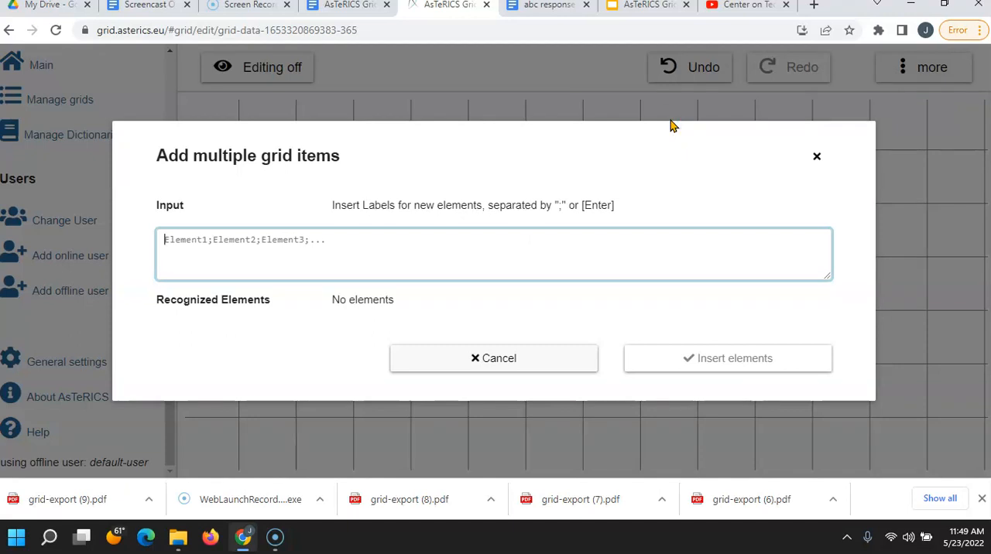
{"action": "type", "text": "A"}
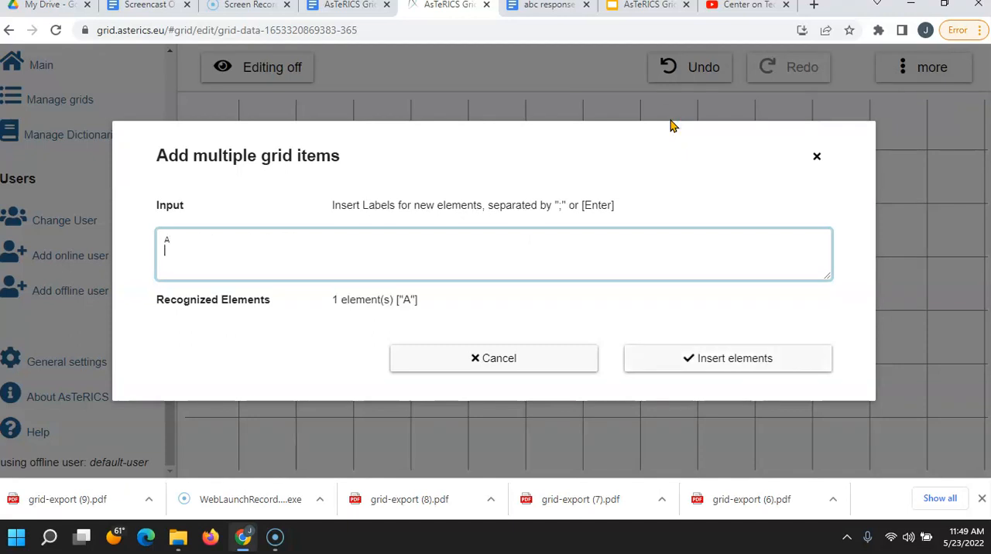
{"action": "key", "text": "Return"}
{"action": "type", "text": "B"}
{"action": "key", "text": "Return"}
{"action": "type", "text": "C"}
{"action": "left_click", "coordinate": [730, 359]}
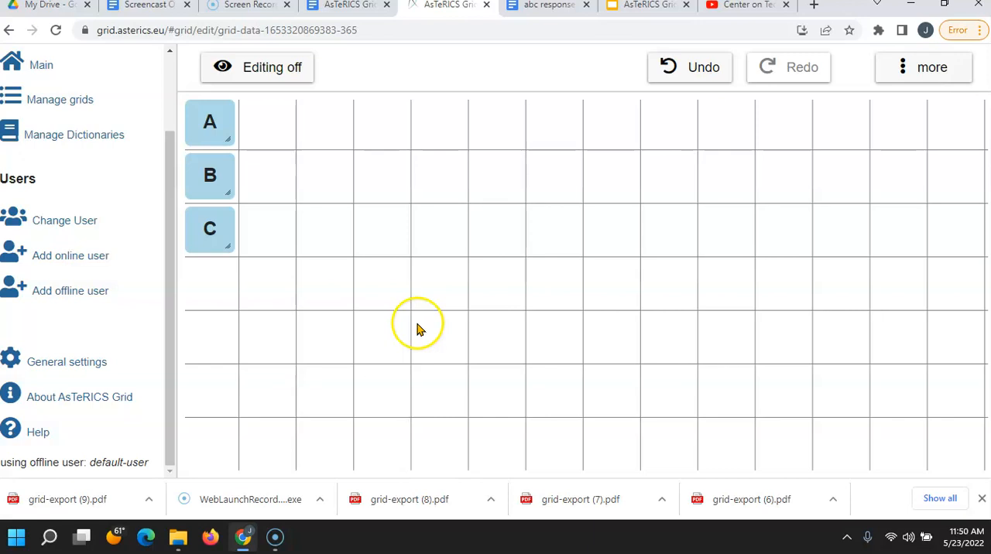
Step: Move element B to the sixth column and element C to the eleventh column of the first row
{"action": "left_click", "coordinate": [207, 180]}
{"action": "left_click_drag", "start_coordinate": [206, 179], "coordinate": [497, 130]}
{"action": "left_click_drag", "start_coordinate": [208, 247], "coordinate": [717, 196]}
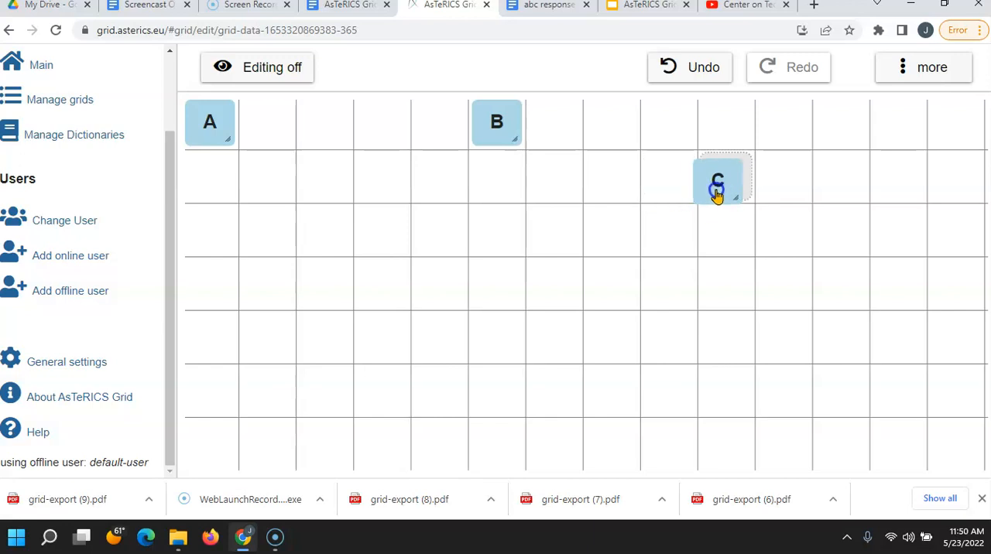
{"action": "left_click_drag", "start_coordinate": [717, 196], "coordinate": [783, 133]}
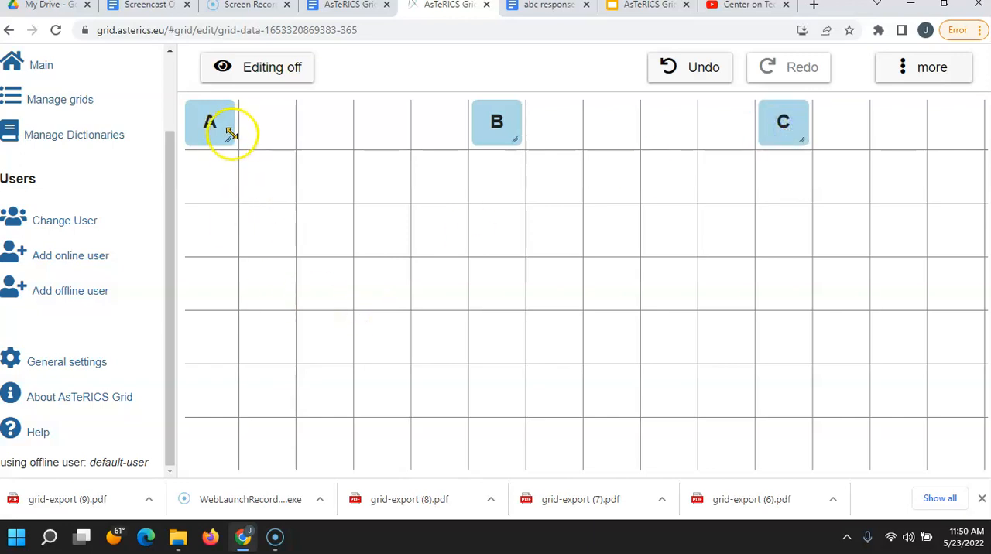
Step: Enlarge elements A, B and C to four columns by four rows each
{"action": "left_click", "coordinate": [231, 141]}
{"action": "left_click_drag", "start_coordinate": [225, 138], "coordinate": [405, 314]}
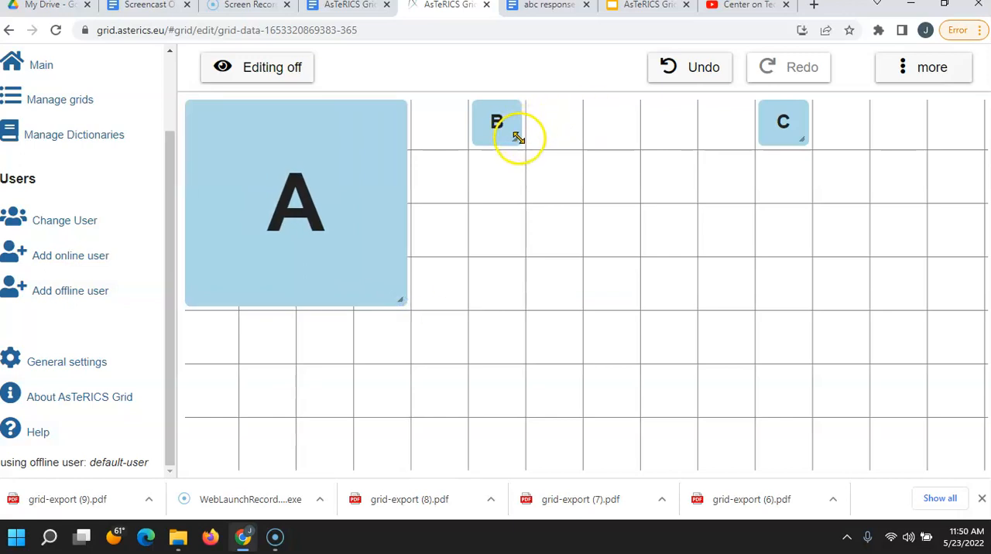
{"action": "left_click_drag", "start_coordinate": [517, 139], "coordinate": [681, 321]}
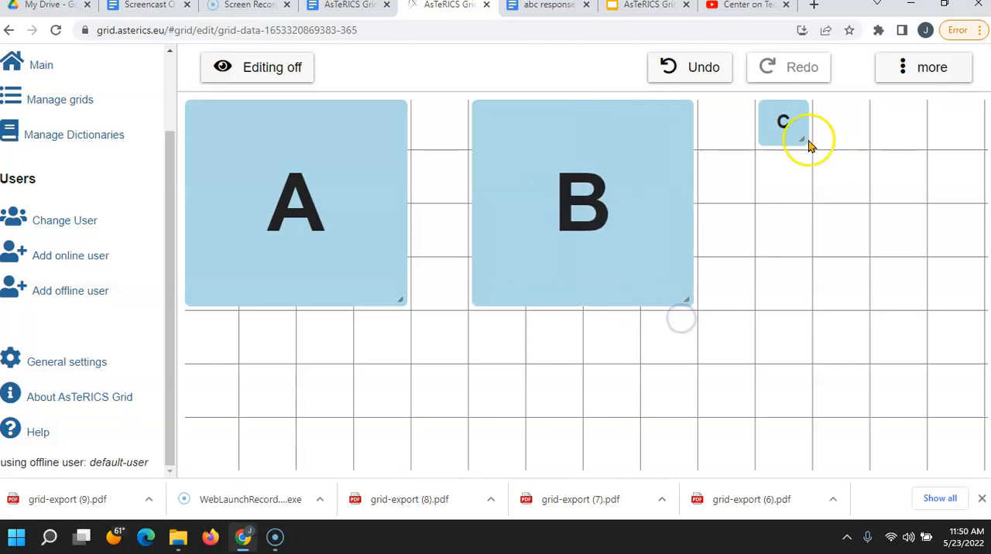
{"action": "left_click_drag", "start_coordinate": [802, 140], "coordinate": [964, 303]}
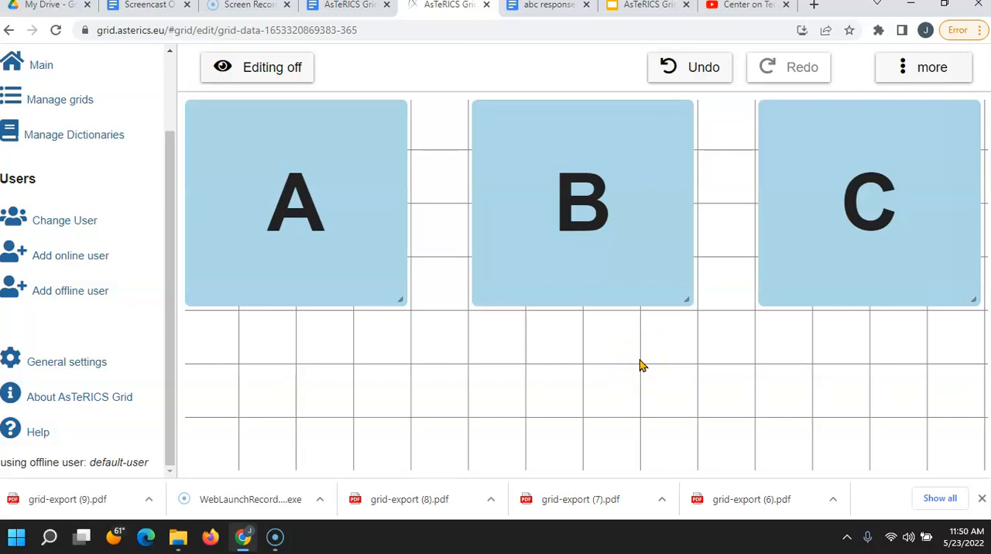
Step: Add a single element without a label and enlarge it to two columns by two rows below A
{"action": "left_click", "coordinate": [756, 269]}
{"action": "left_click", "coordinate": [895, 67]}
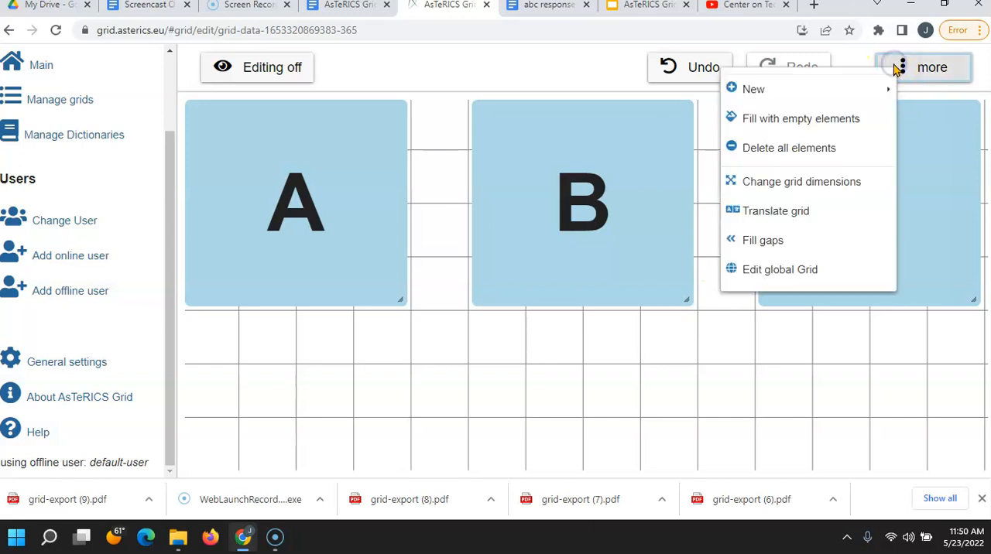
{"action": "left_click", "coordinate": [829, 88]}
{"action": "left_click", "coordinate": [649, 90]}
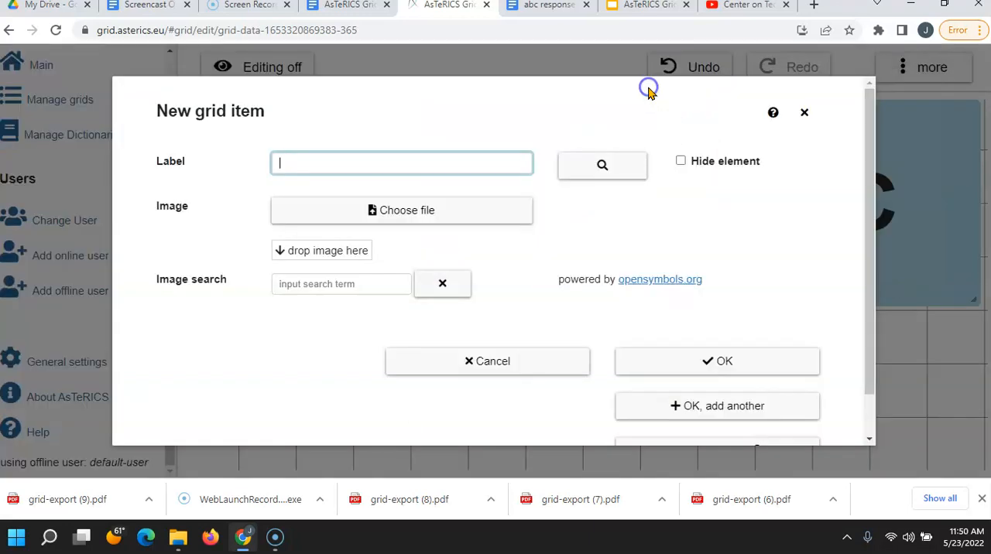
{"action": "left_click", "coordinate": [704, 364]}
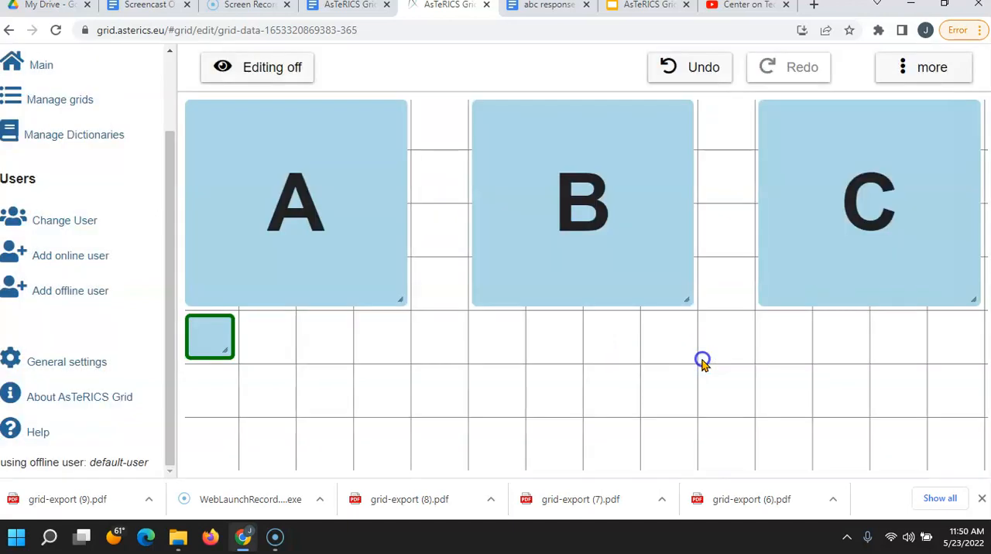
{"action": "left_click_drag", "start_coordinate": [220, 351], "coordinate": [265, 398]}
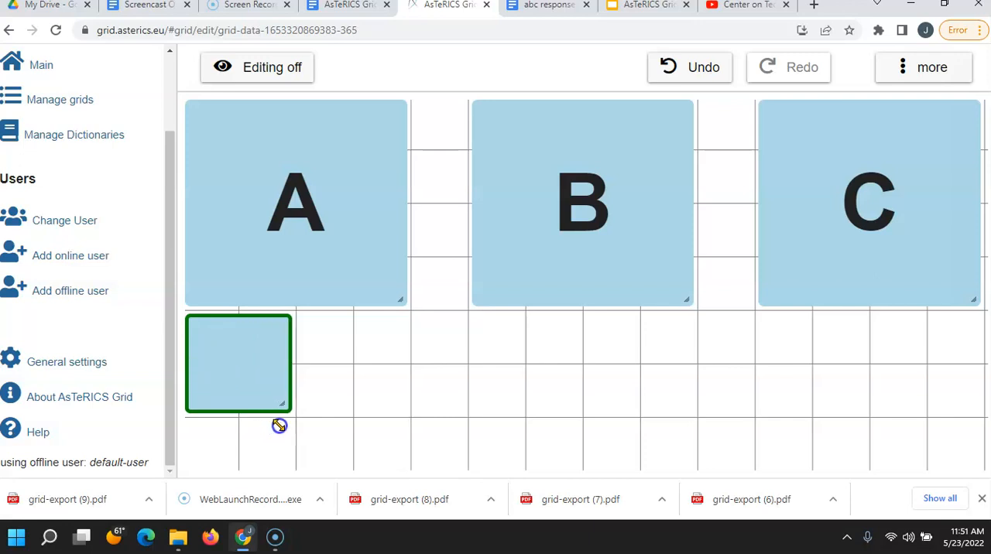
Step: Clone the blank two-by-two element below A twice
{"action": "left_click", "coordinate": [233, 371]}
{"action": "right_click", "coordinate": [233, 371]}
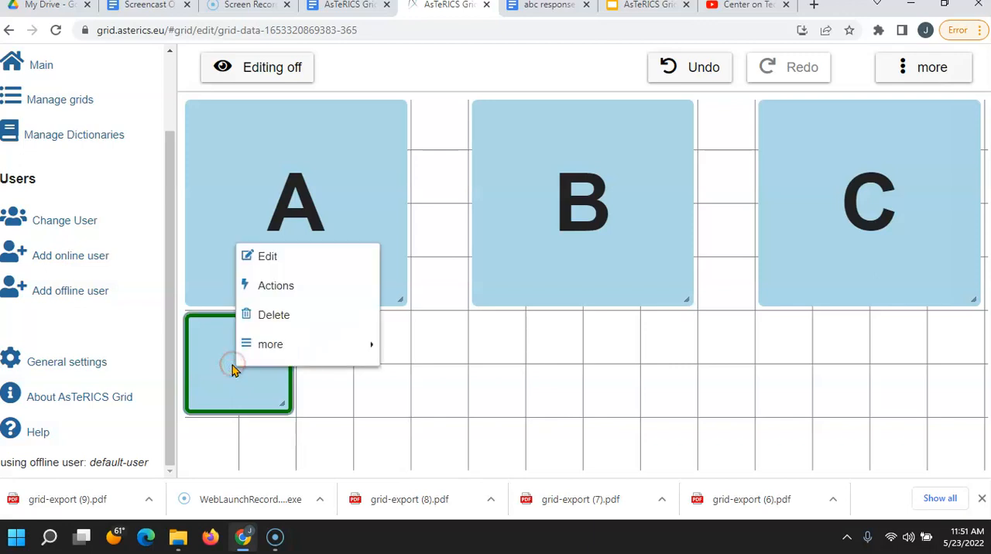
{"action": "mouse_move", "coordinate": [255, 353]}
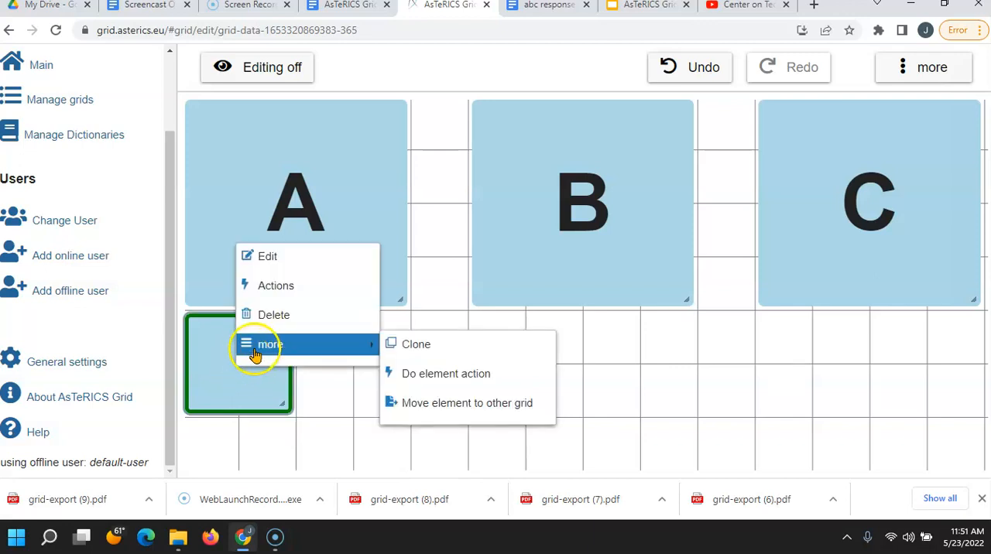
{"action": "left_click", "coordinate": [424, 345]}
{"action": "left_click", "coordinate": [359, 370]}
{"action": "right_click", "coordinate": [356, 370]}
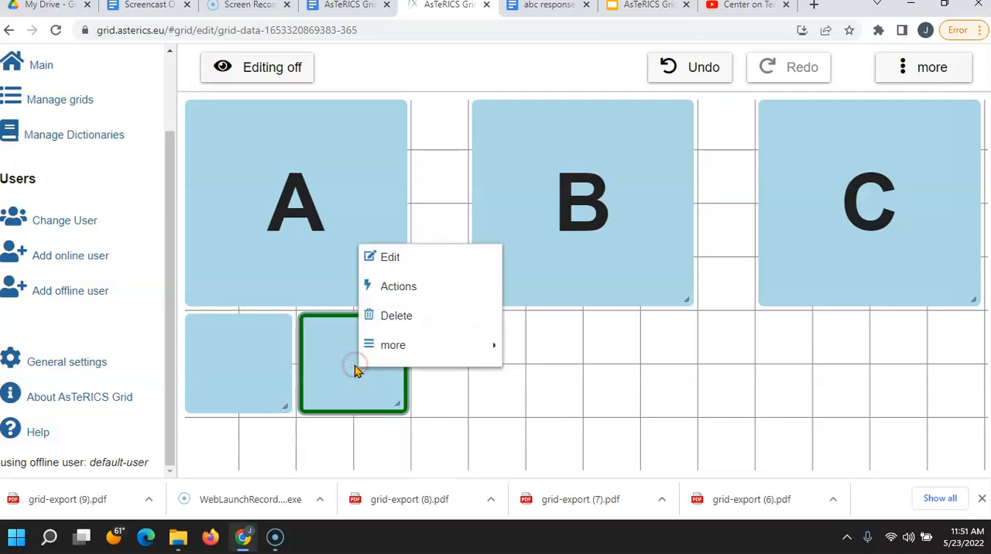
{"action": "mouse_move", "coordinate": [369, 343]}
{"action": "left_click", "coordinate": [529, 348]}
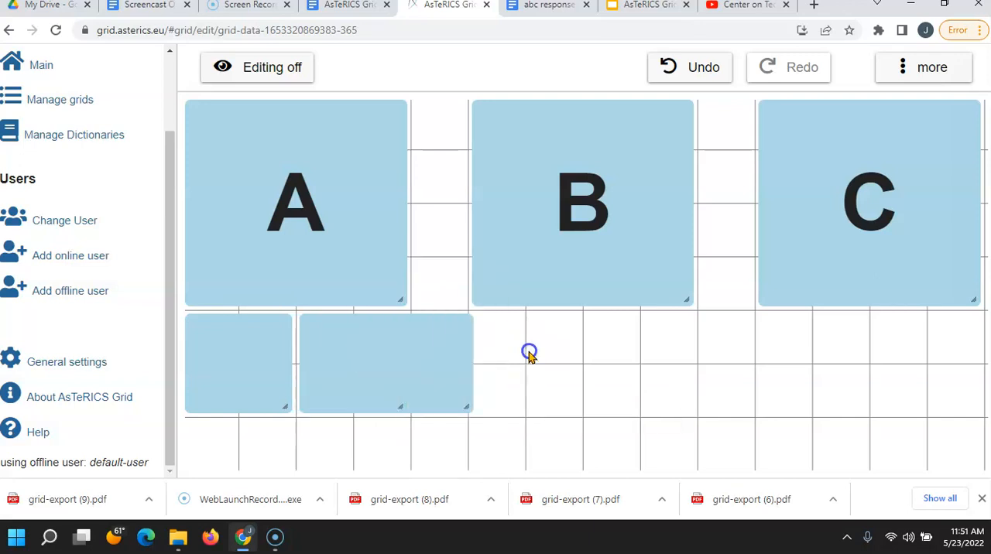
Step: Move the three blank two-by-two elements so that one is centred directly below each of A, B and C
{"action": "mouse_move", "coordinate": [477, 369]}
{"action": "left_mouse_down"}
{"action": "mouse_move", "coordinate": [581, 353]}
{"action": "mouse_move", "coordinate": [880, 364]}
{"action": "left_mouse_up"}
{"action": "left_click_drag", "start_coordinate": [348, 354], "coordinate": [581, 355]}
{"action": "left_click_drag", "start_coordinate": [213, 375], "coordinate": [283, 369]}
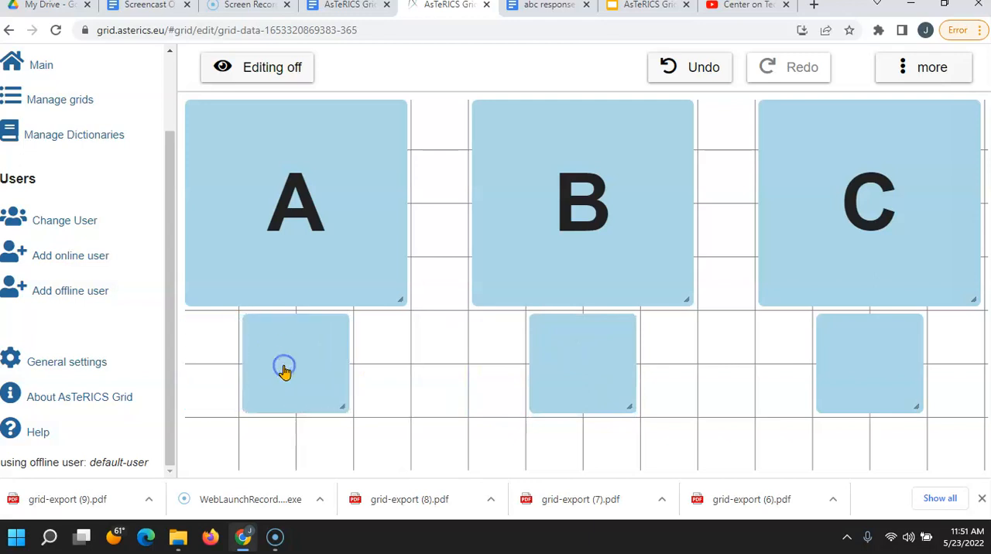
Step: Add a single element without a label and move it to the first column of the last row
{"action": "left_click", "coordinate": [900, 68]}
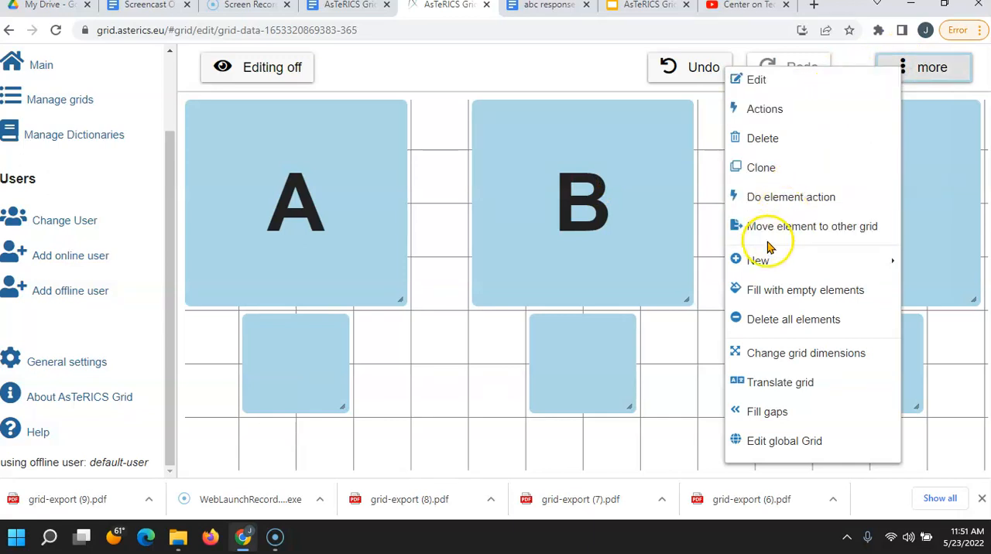
{"action": "mouse_move", "coordinate": [760, 264]}
{"action": "left_click", "coordinate": [653, 260]}
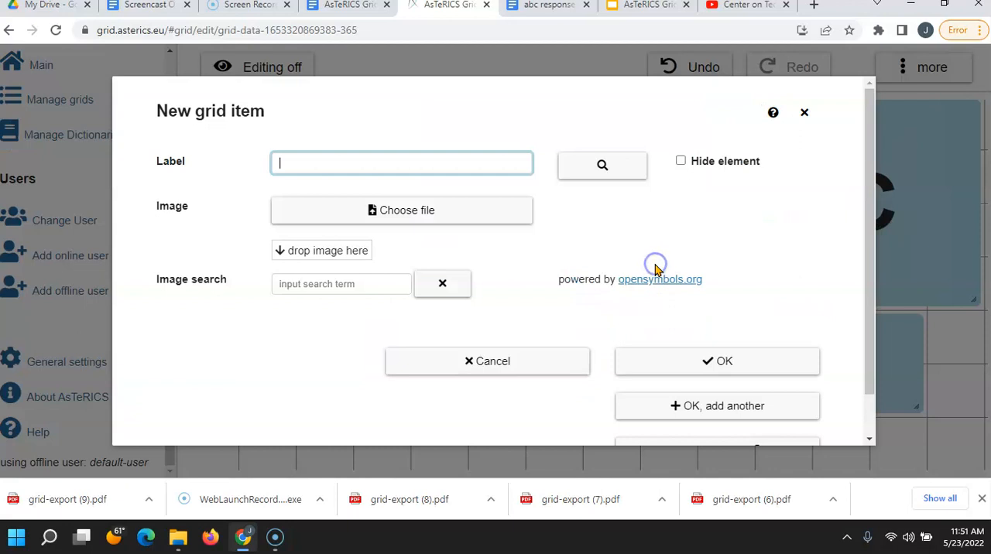
{"action": "left_click", "coordinate": [685, 366]}
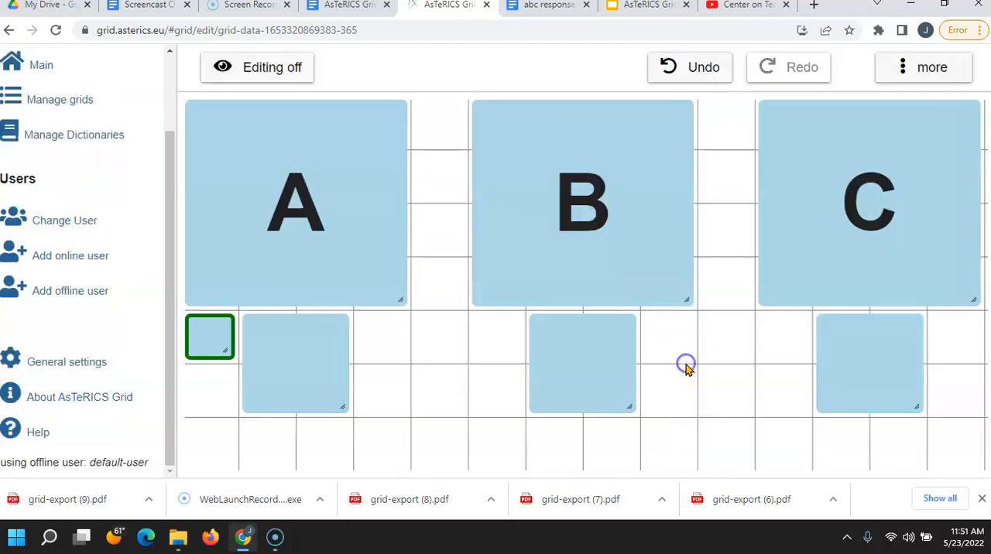
{"action": "left_click_drag", "start_coordinate": [207, 348], "coordinate": [208, 459]}
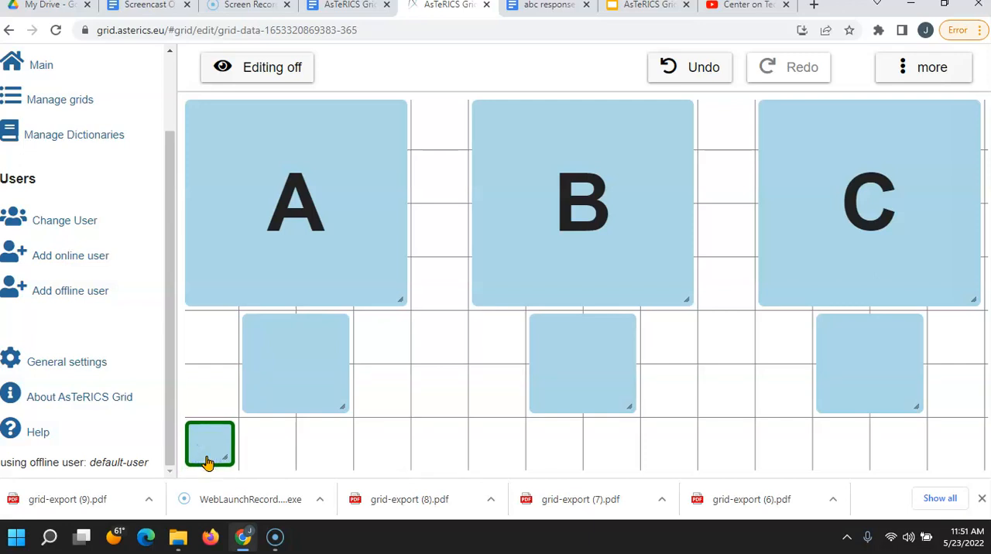
Step: Clone the small blank element and arrange the last row with an eleven-column element from the first column and a two-column element under C's end
{"action": "right_click", "coordinate": [207, 462]}
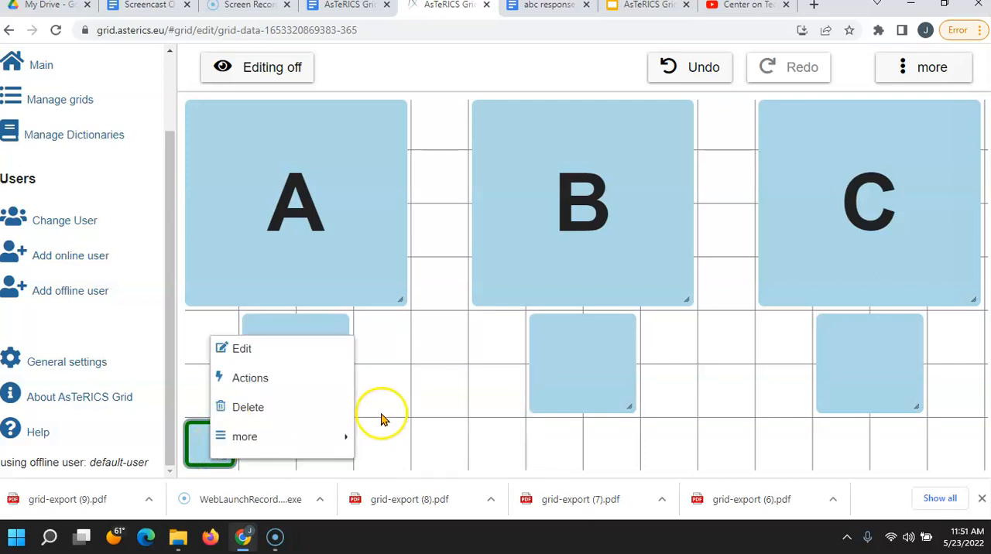
{"action": "mouse_move", "coordinate": [288, 448]}
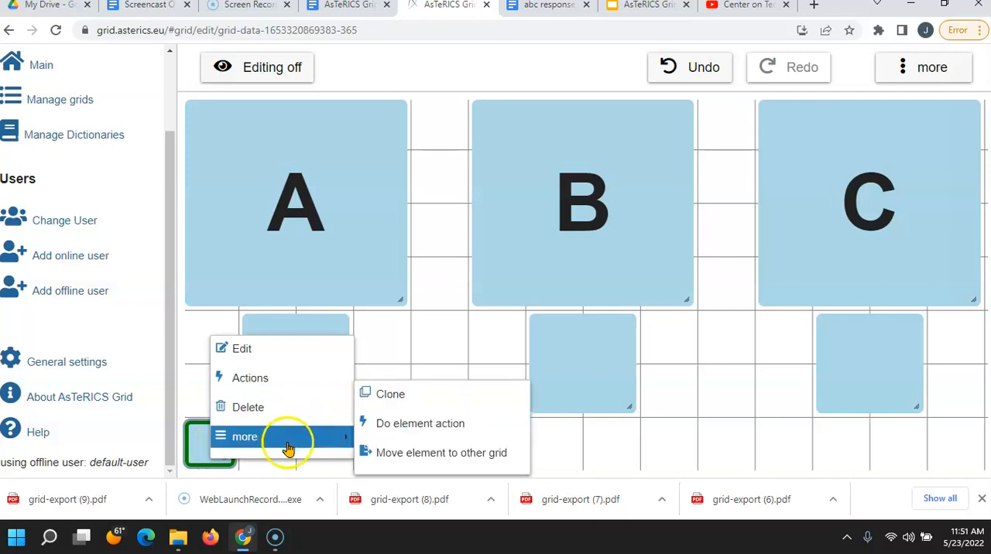
{"action": "left_click", "coordinate": [387, 394]}
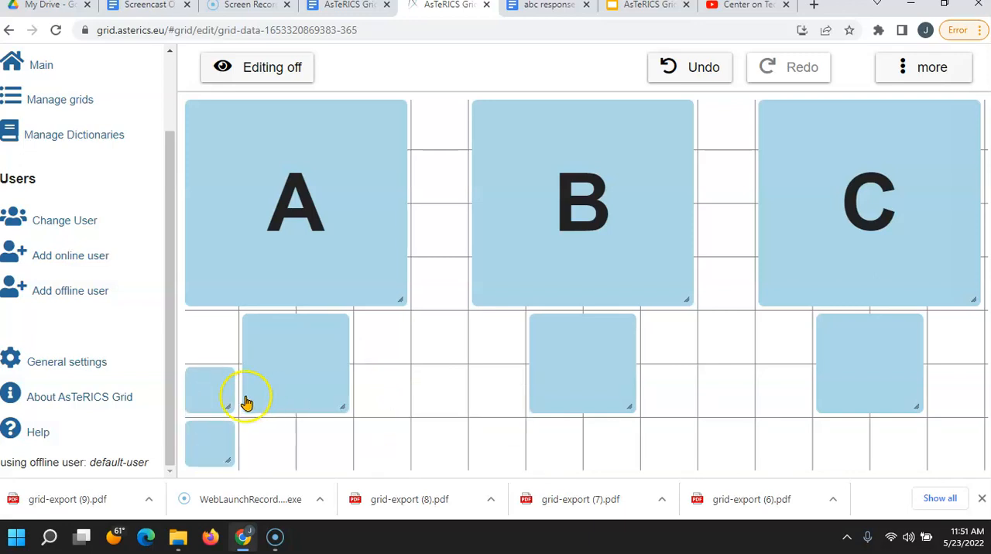
{"action": "left_click_drag", "start_coordinate": [214, 450], "coordinate": [973, 462]}
{"action": "left_click_drag", "start_coordinate": [211, 385], "coordinate": [784, 457]}
{"action": "left_click", "coordinate": [753, 368]}
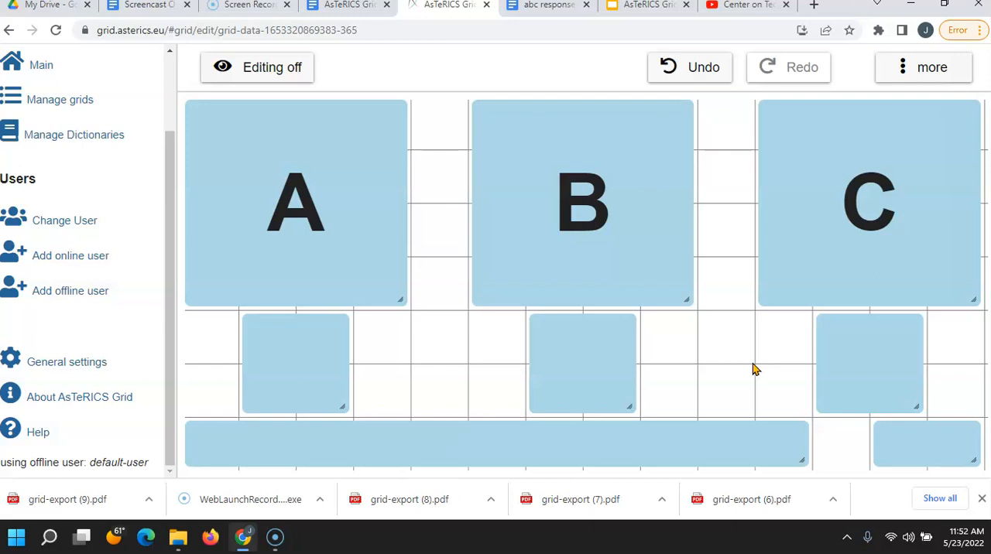
Step: Replace the Speak label action of the blank element below A with Speak custom text "A. The dog was running." and save it
{"action": "right_click", "coordinate": [306, 338]}
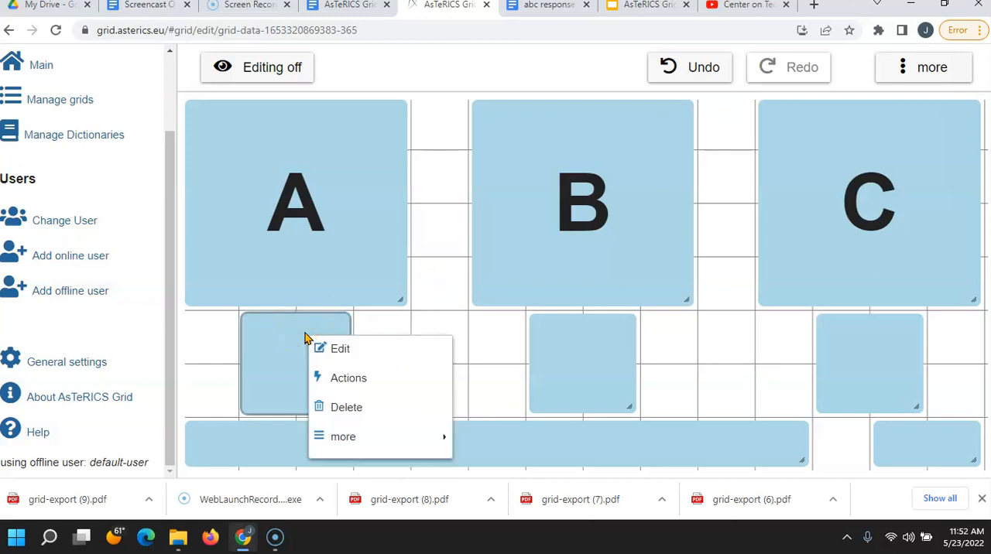
{"action": "left_click", "coordinate": [340, 379]}
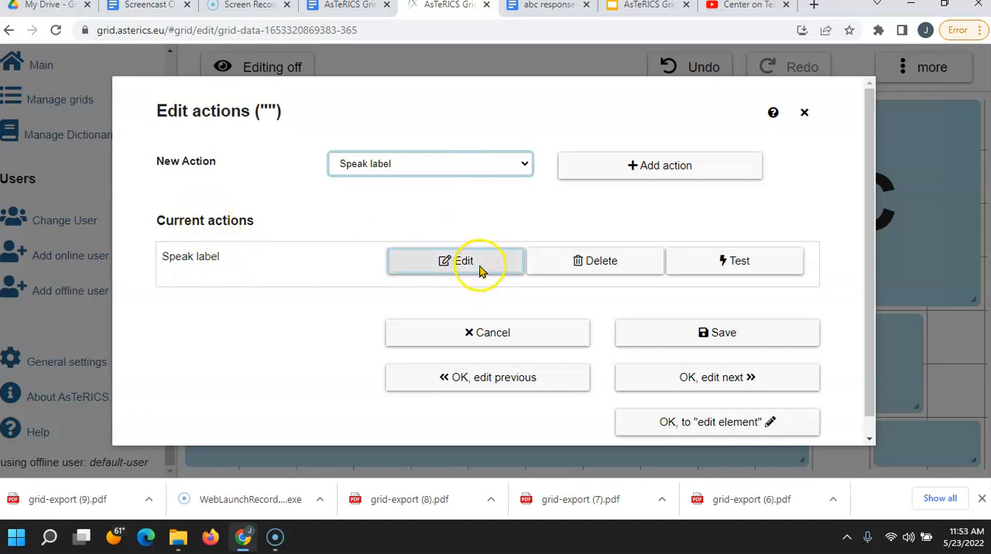
{"action": "left_click", "coordinate": [603, 266]}
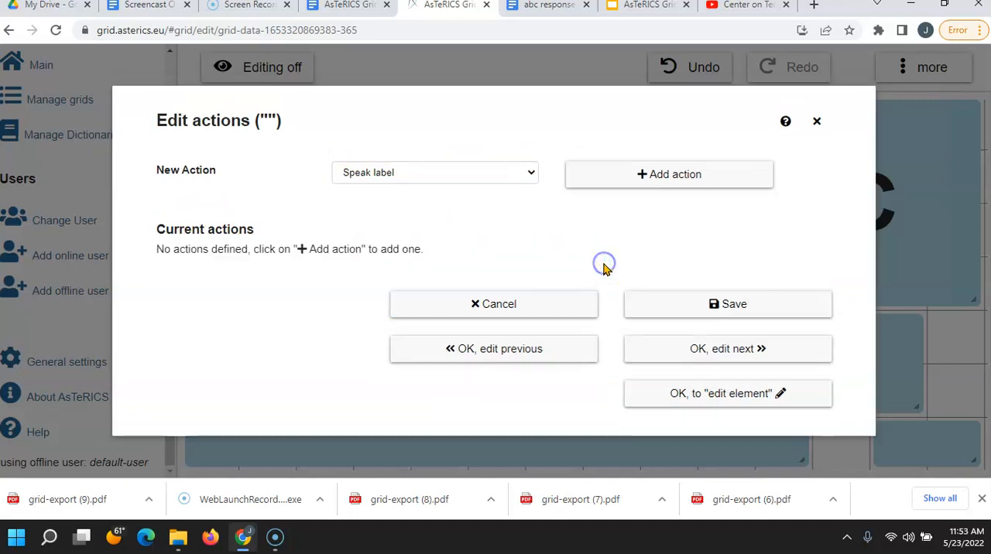
{"action": "left_click", "coordinate": [531, 174]}
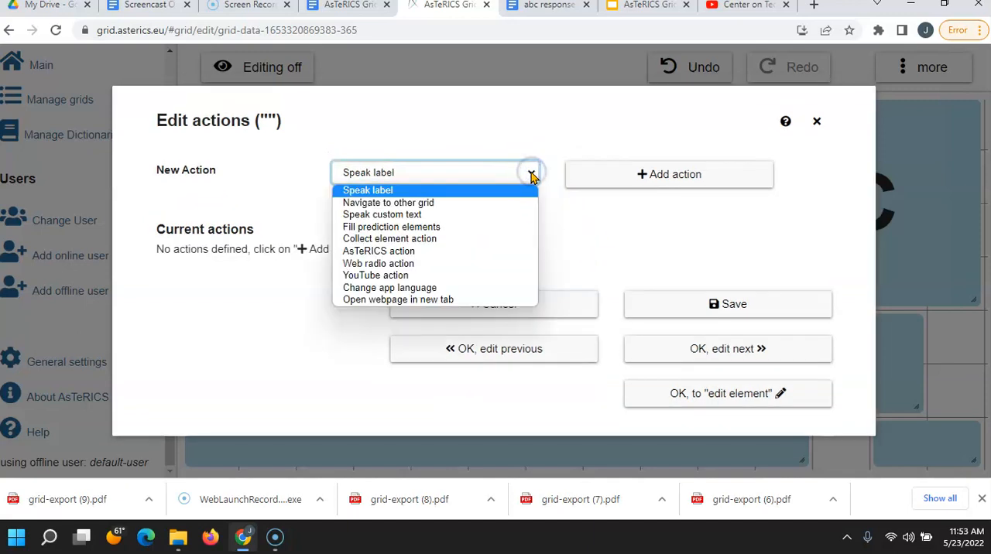
{"action": "left_click", "coordinate": [436, 214]}
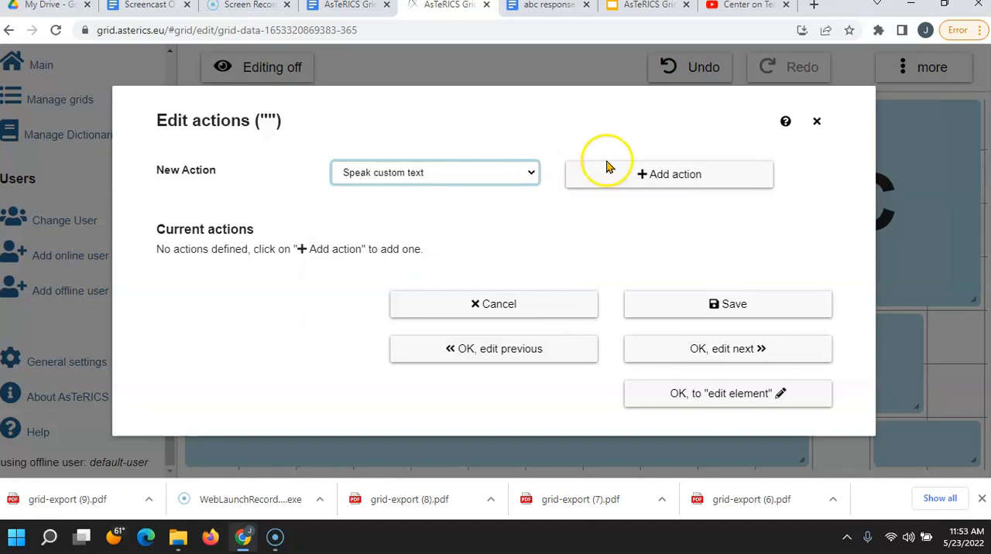
{"action": "left_click", "coordinate": [642, 178]}
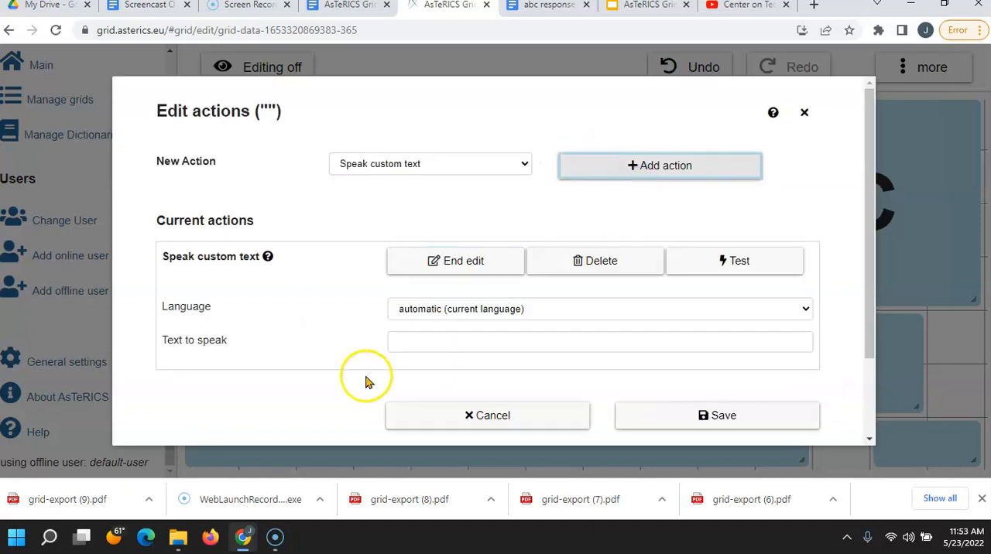
{"action": "left_click", "coordinate": [393, 342]}
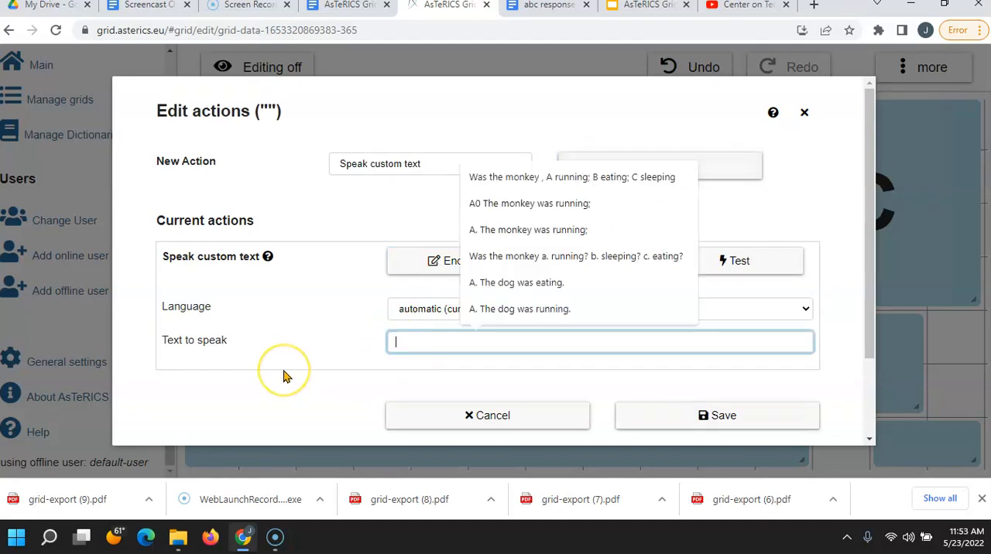
{"action": "left_click", "coordinate": [483, 310]}
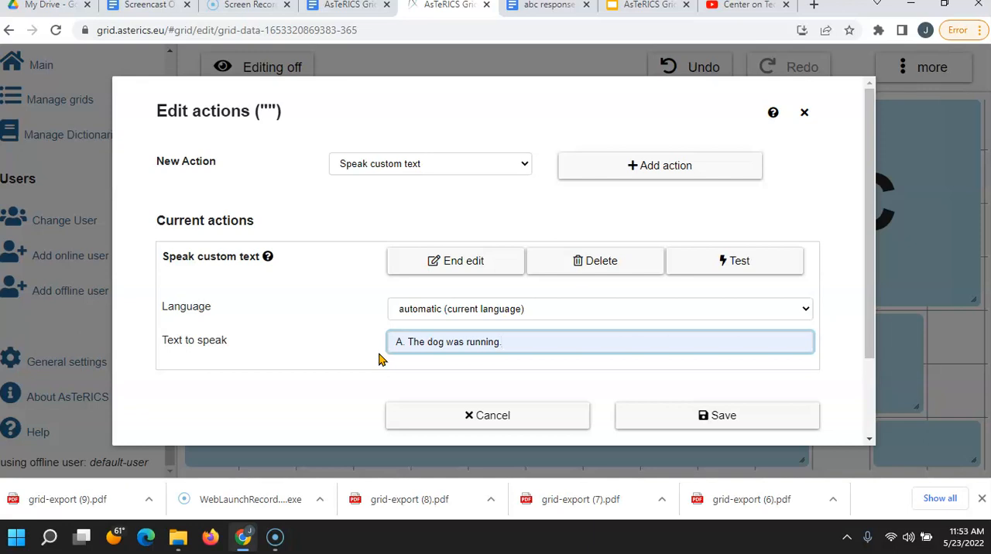
{"action": "left_click", "coordinate": [757, 416]}
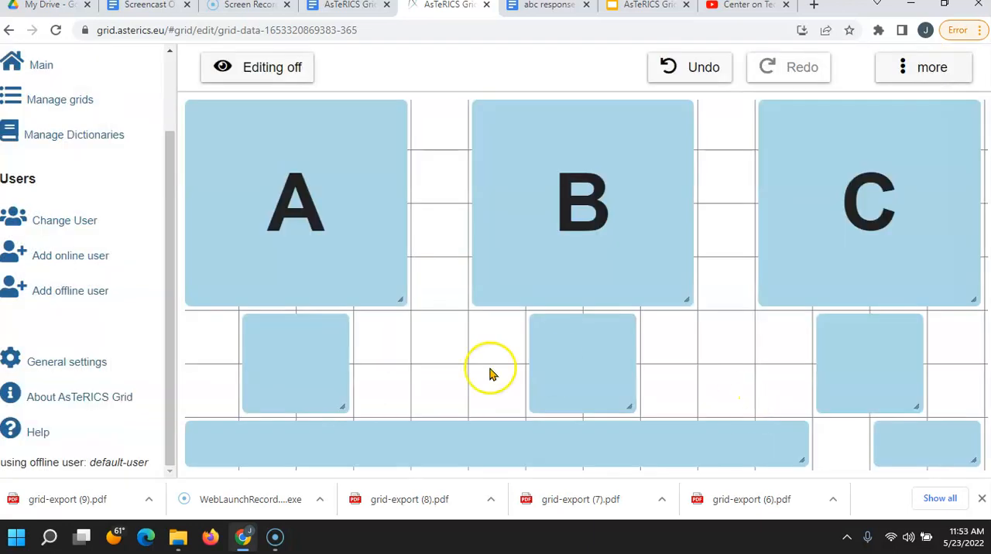
Step: Replace the wide last-row element's Speak label action with a Collect element action set to Clear collect element
{"action": "left_click", "coordinate": [343, 458]}
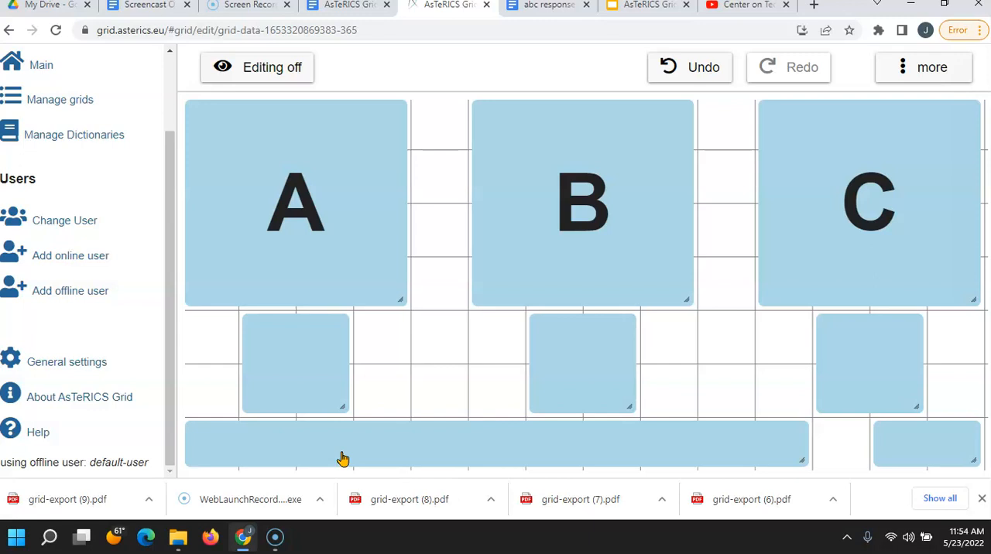
{"action": "right_click", "coordinate": [343, 459]}
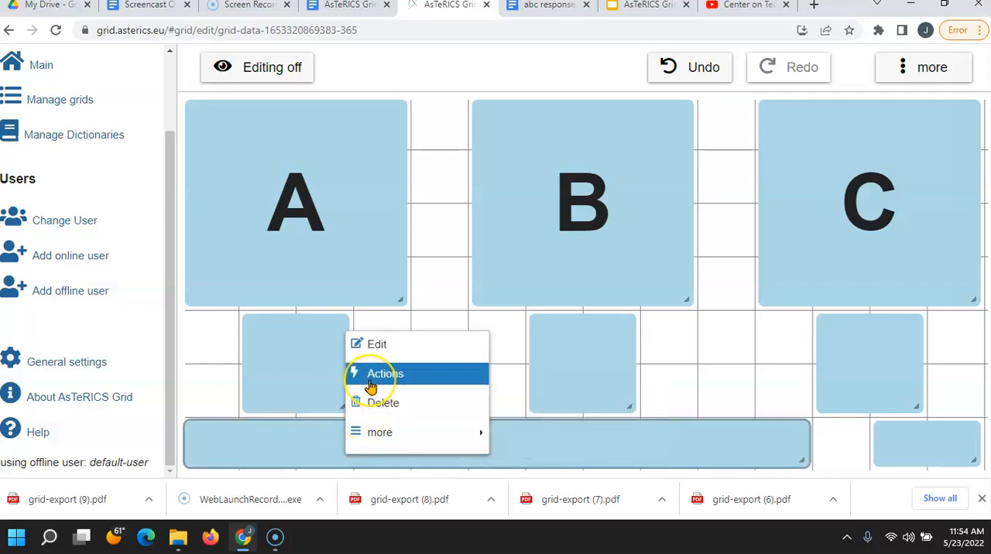
{"action": "left_click", "coordinate": [370, 385]}
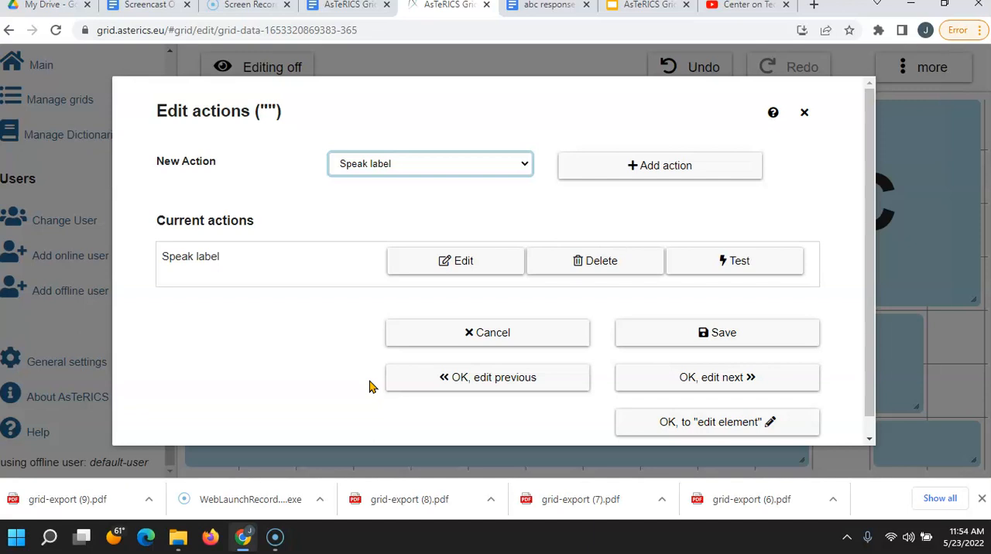
{"action": "left_click", "coordinate": [580, 263]}
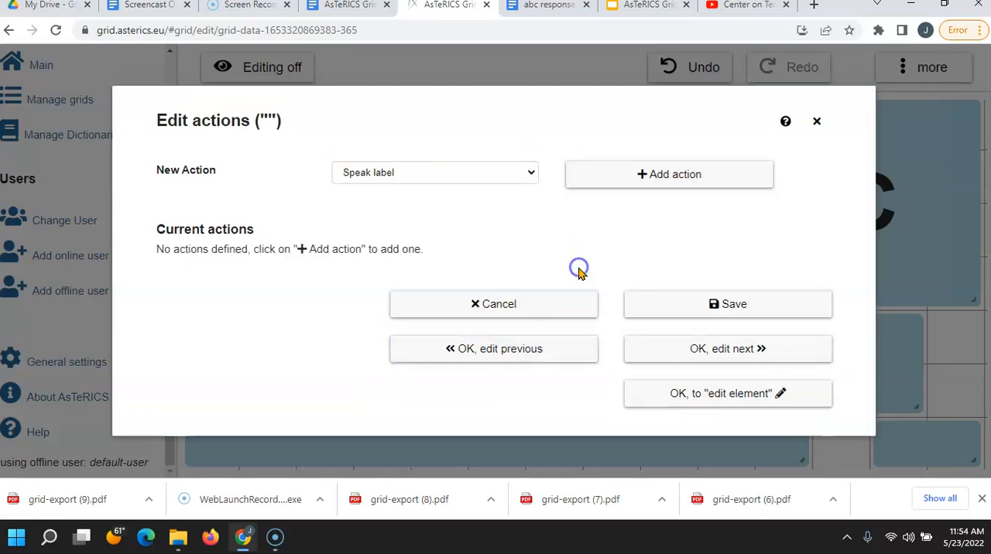
{"action": "left_click", "coordinate": [517, 176]}
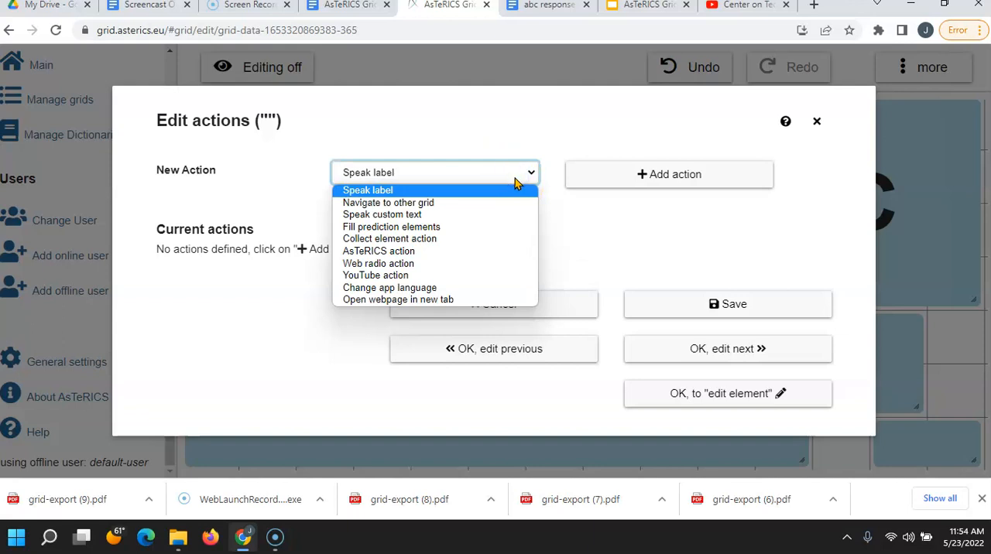
{"action": "left_click", "coordinate": [442, 239]}
{"action": "left_click", "coordinate": [622, 178]}
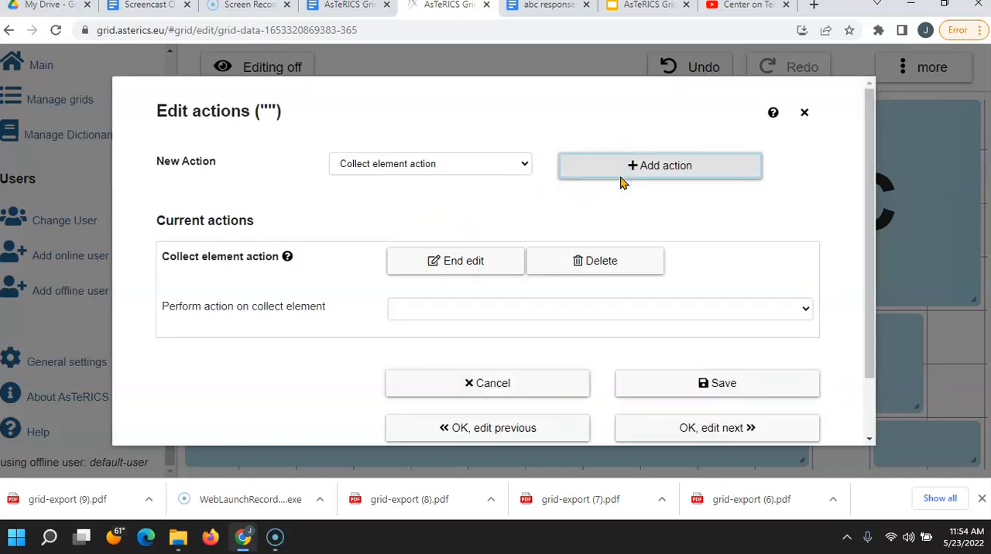
{"action": "left_click", "coordinate": [800, 311]}
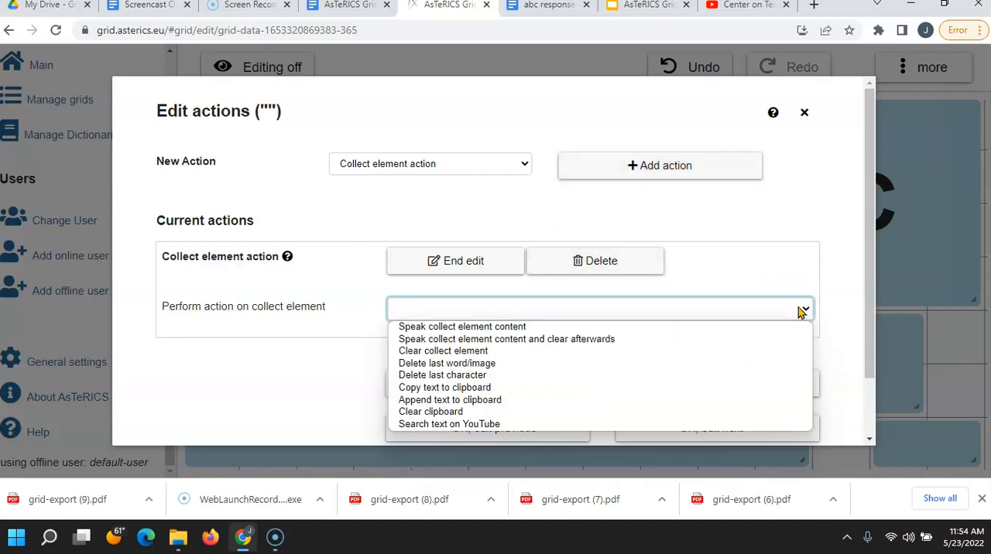
{"action": "left_click", "coordinate": [651, 353]}
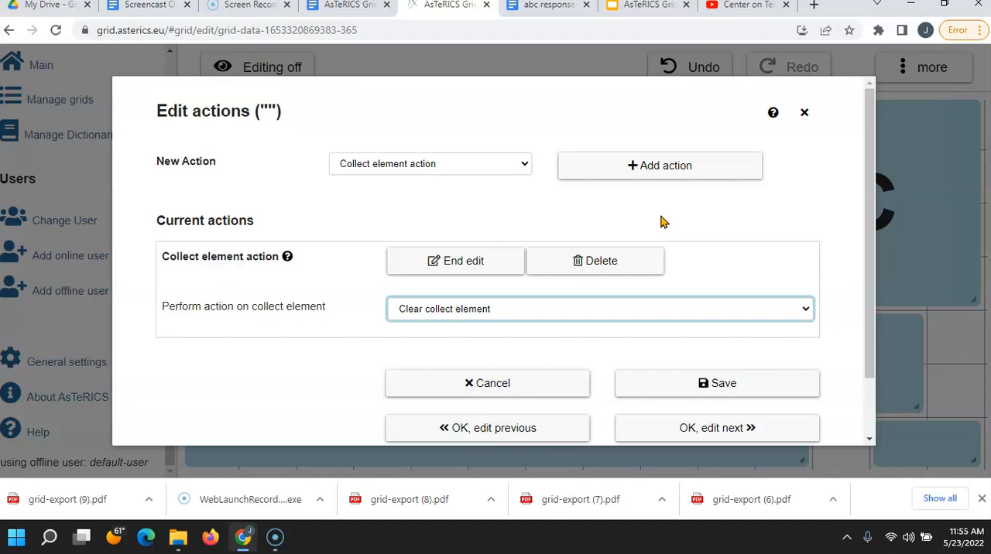
Step: Add a Speak label action to the wide element after its Collect element action
{"action": "left_click", "coordinate": [524, 165]}
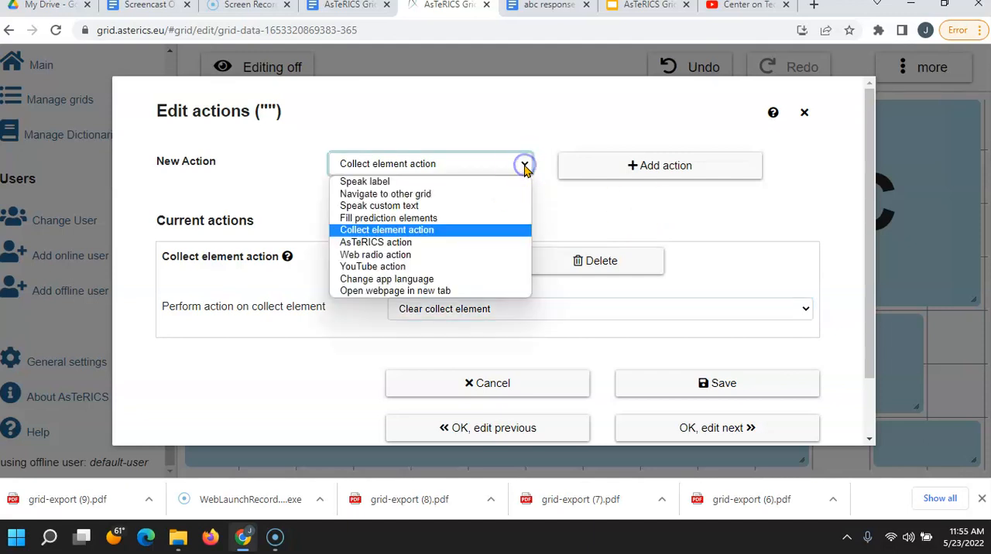
{"action": "left_click", "coordinate": [479, 183]}
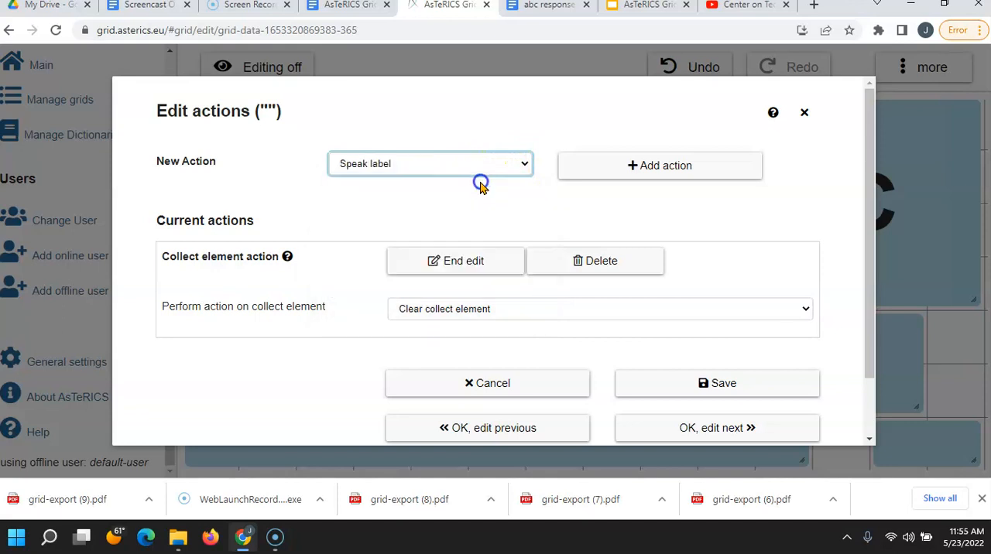
{"action": "left_click", "coordinate": [606, 171]}
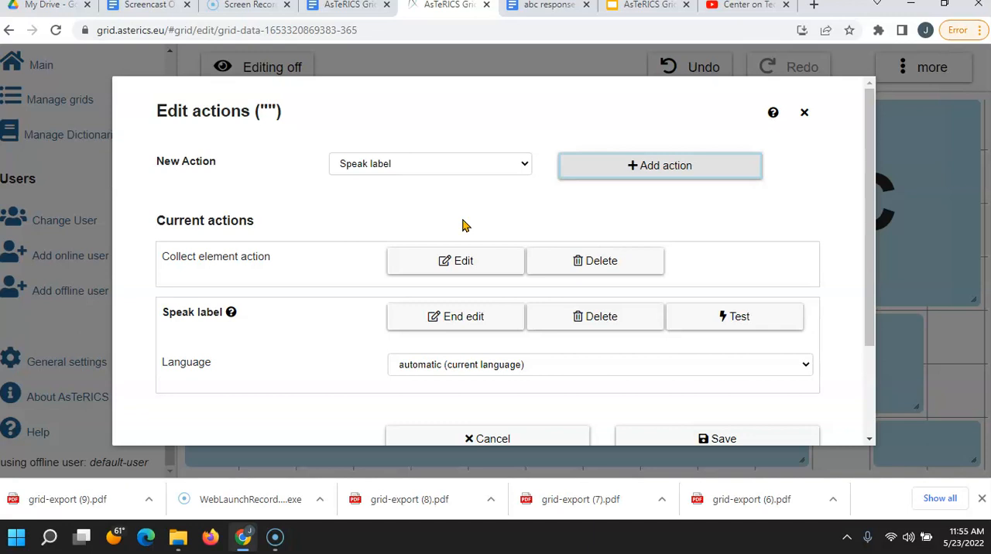
{"action": "left_click", "coordinate": [348, 342]}
{"action": "left_click", "coordinate": [335, 279]}
{"action": "left_click", "coordinate": [320, 333]}
{"action": "left_click", "coordinate": [342, 292]}
{"action": "left_click", "coordinate": [333, 263]}
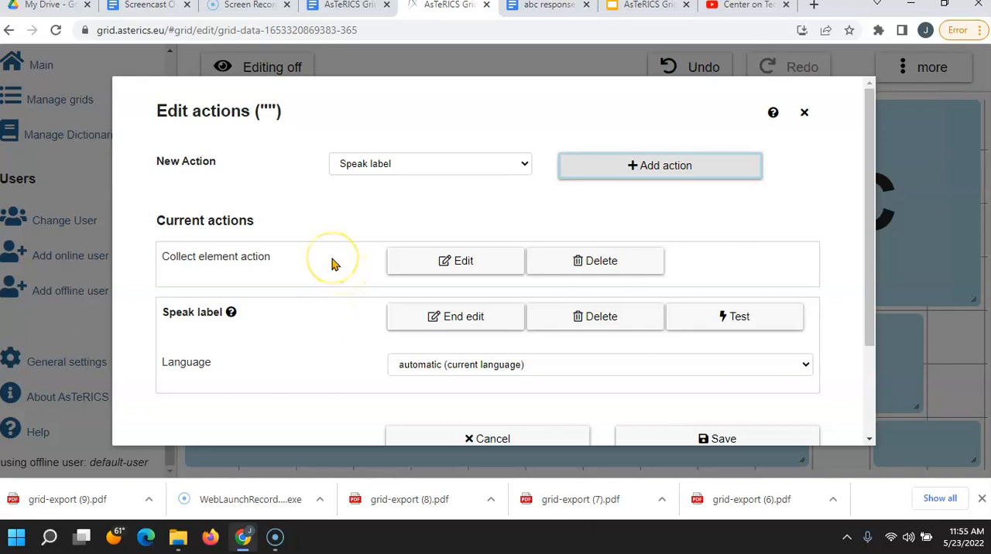
{"action": "left_click", "coordinate": [290, 384]}
{"action": "left_click", "coordinate": [292, 271]}
{"action": "left_click", "coordinate": [283, 392]}
{"action": "left_click", "coordinate": [290, 278]}
{"action": "left_click", "coordinate": [288, 266]}
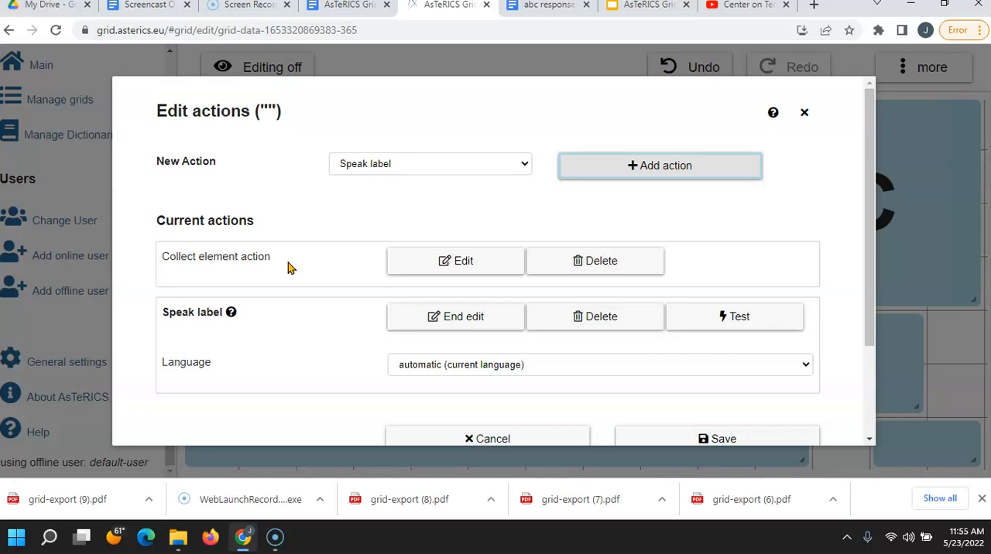
Step: Save the wide last-row element's actions and label it "In the story the dog was A. Running? B. Eating? C. Sleeping?"
{"action": "left_click_drag", "start_coordinate": [869, 241], "coordinate": [867, 274]}
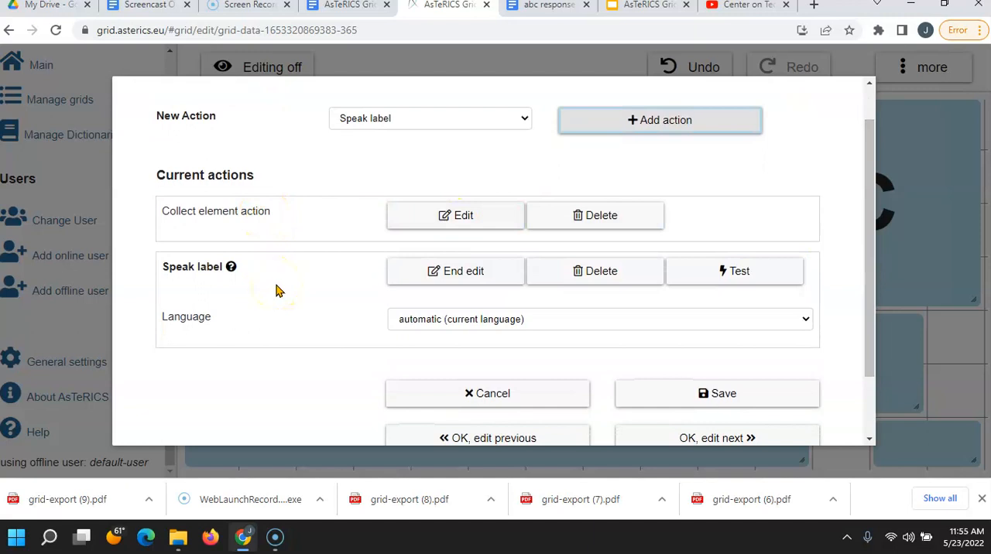
{"action": "left_click", "coordinate": [681, 402]}
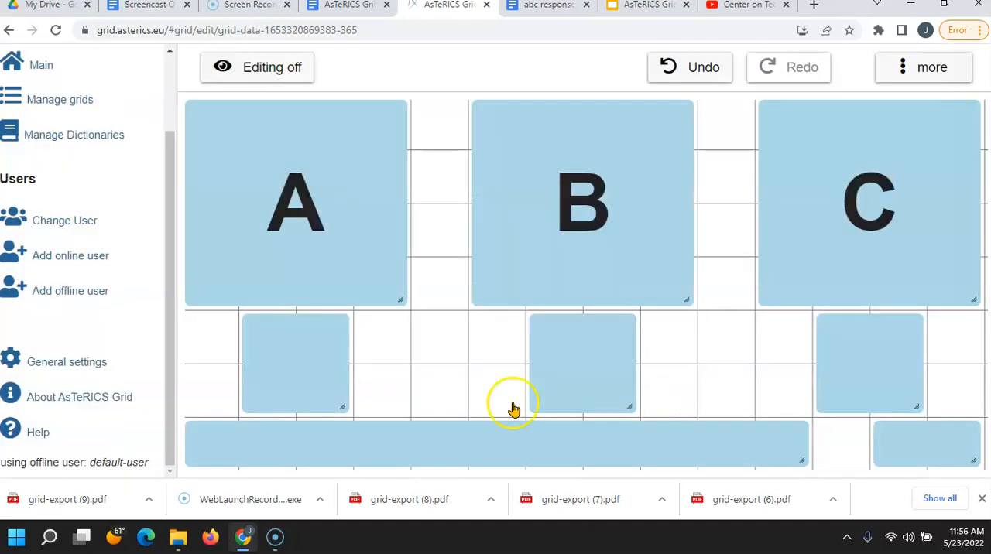
{"action": "right_click", "coordinate": [452, 441]}
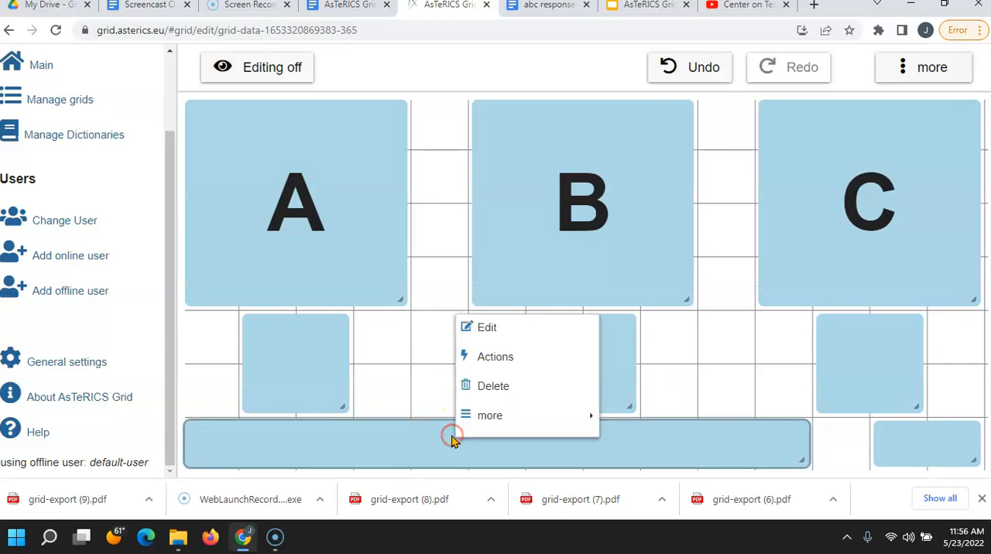
{"action": "left_click", "coordinate": [482, 336]}
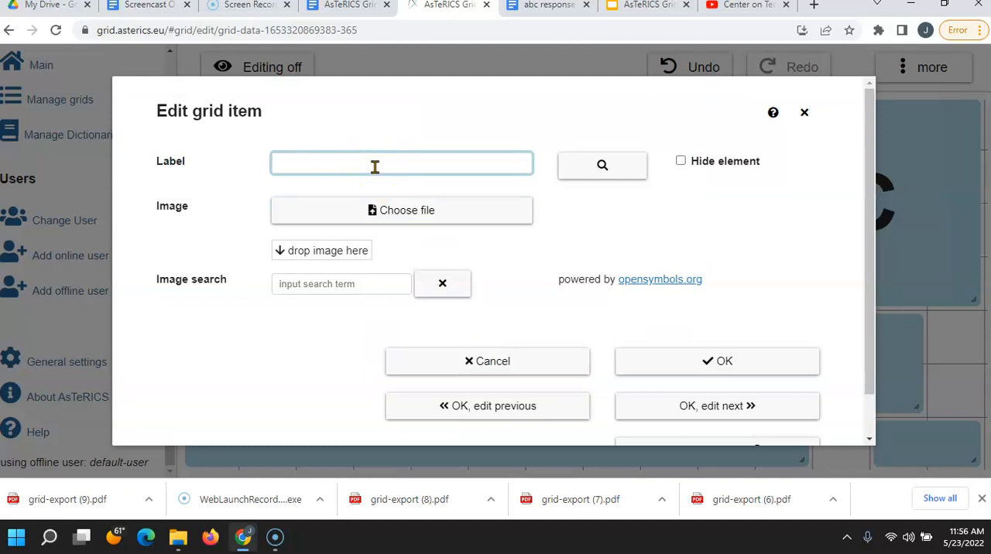
{"action": "type", "text": "T"}
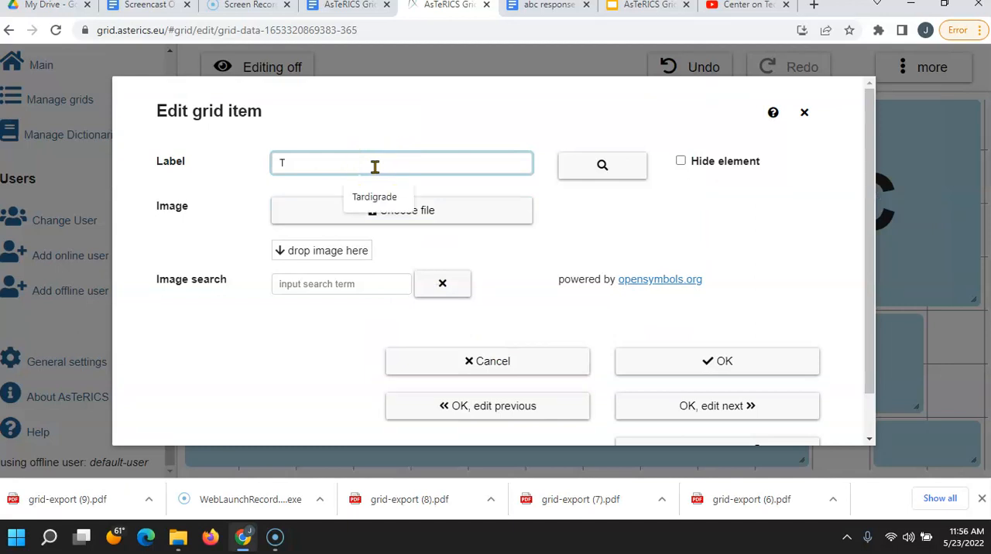
{"action": "type", "text": "he"}
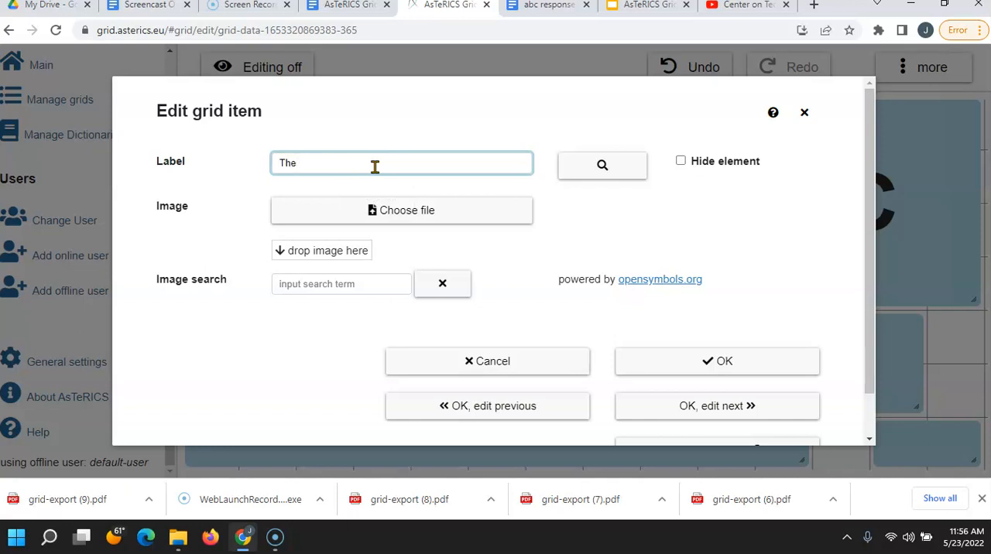
{"action": "key", "text": "BackSpace"}
{"action": "key", "text": "BackSpace"}
{"action": "key", "text": "BackSpace"}
{"action": "type", "text": "I"}
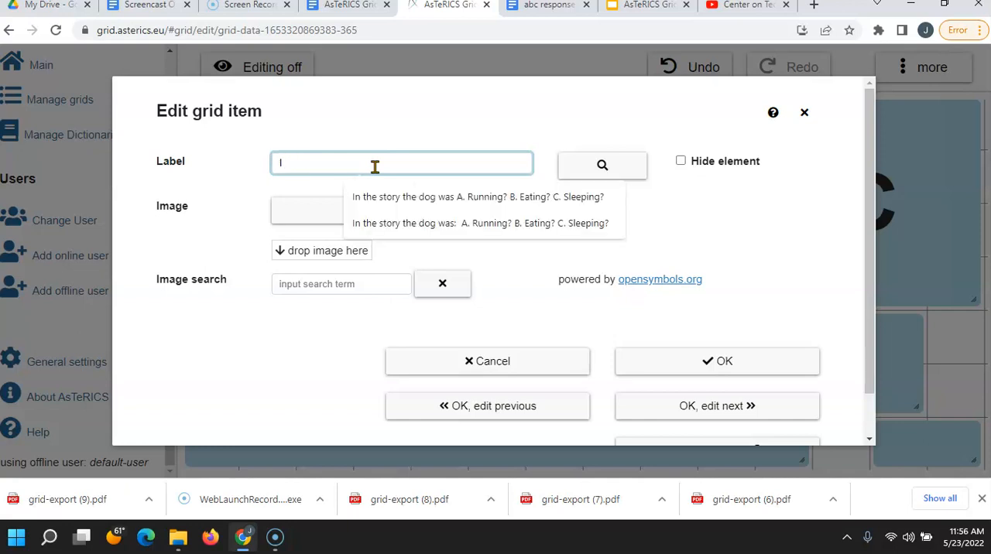
{"action": "left_click", "coordinate": [376, 196]}
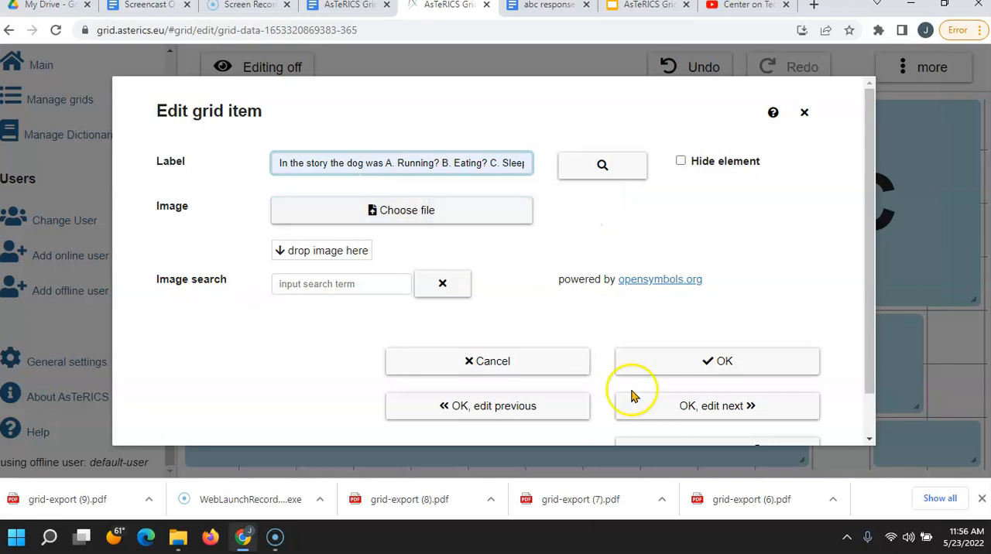
{"action": "left_click", "coordinate": [681, 365]}
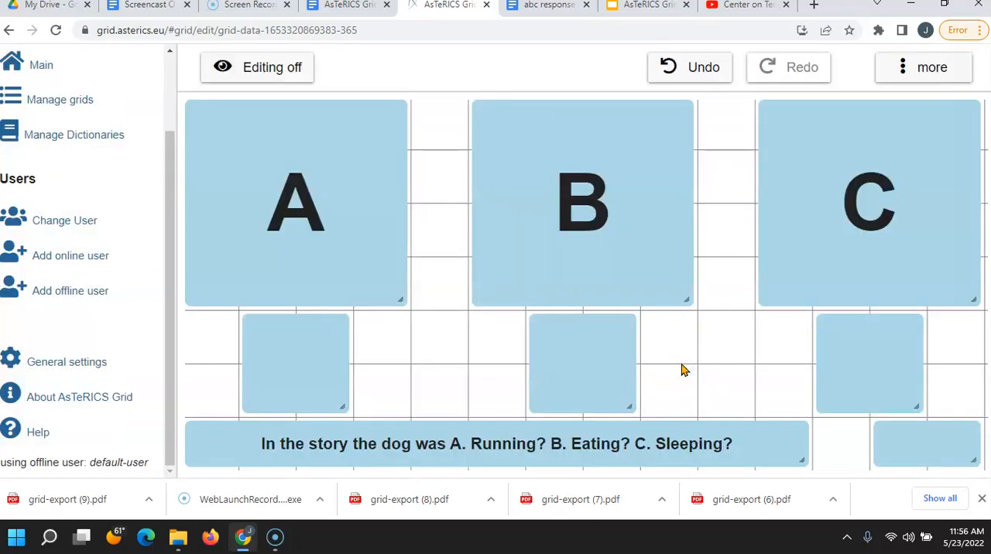
Step: Leave editing mode and test the A element, the speak element and the blank element below A, removing the collected entries
{"action": "left_click", "coordinate": [265, 72]}
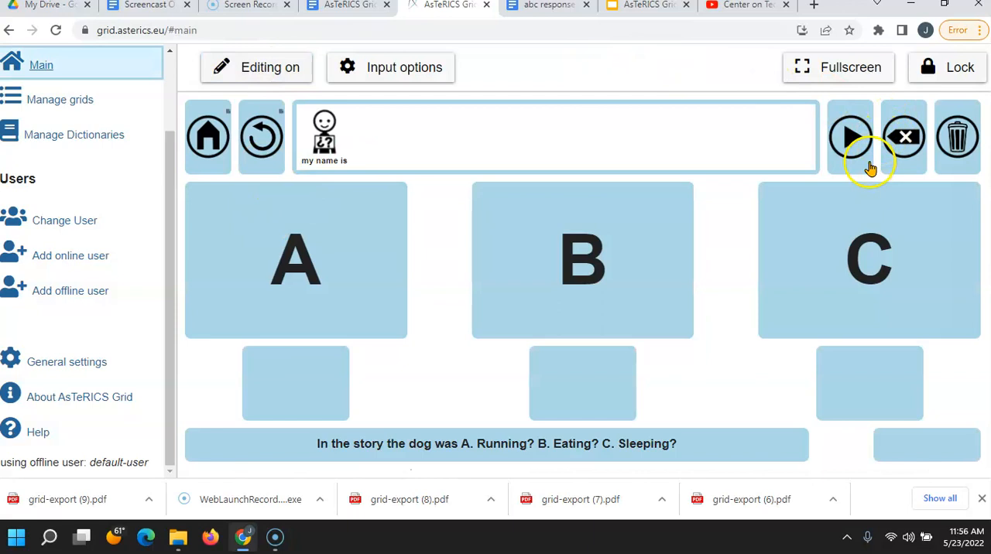
{"action": "left_click", "coordinate": [903, 138]}
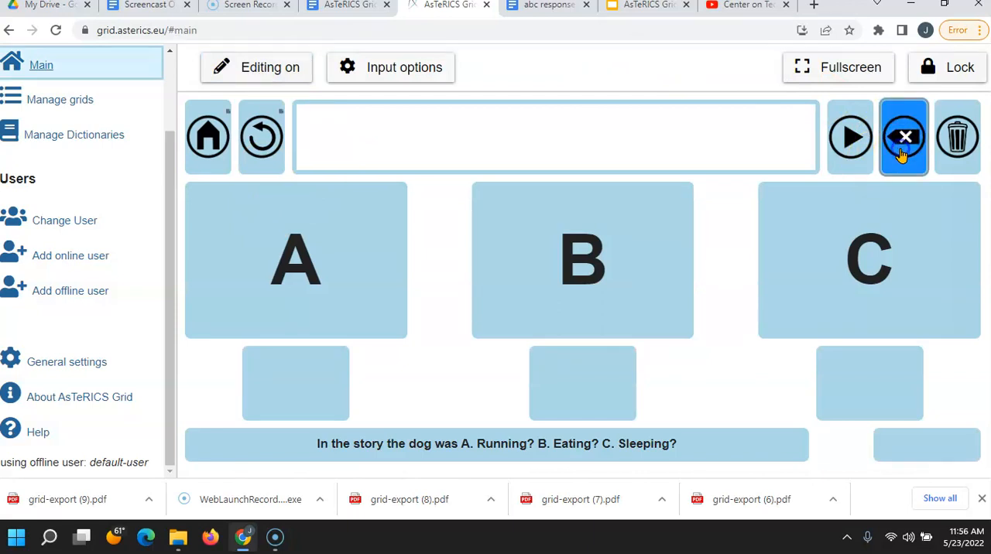
{"action": "left_click", "coordinate": [291, 272]}
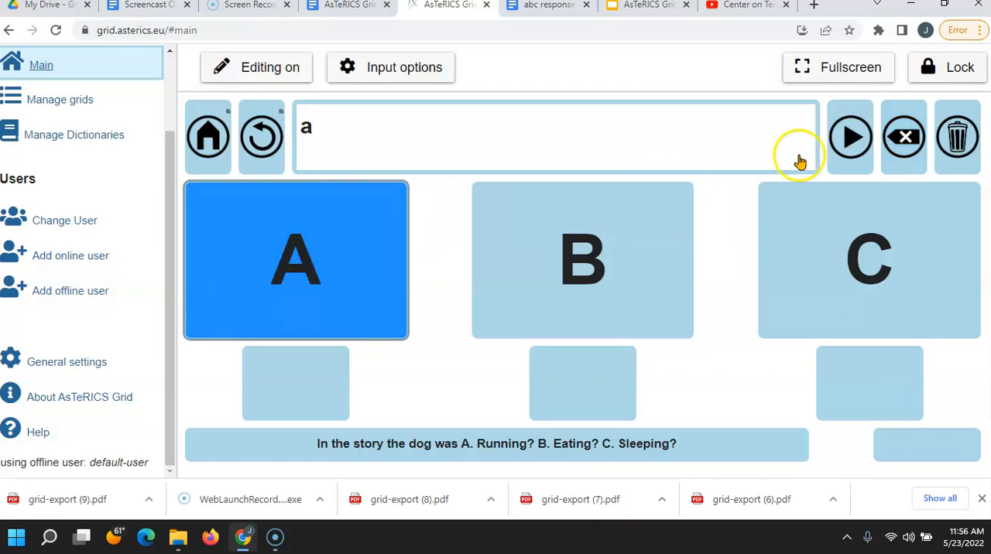
{"action": "left_click", "coordinate": [838, 139]}
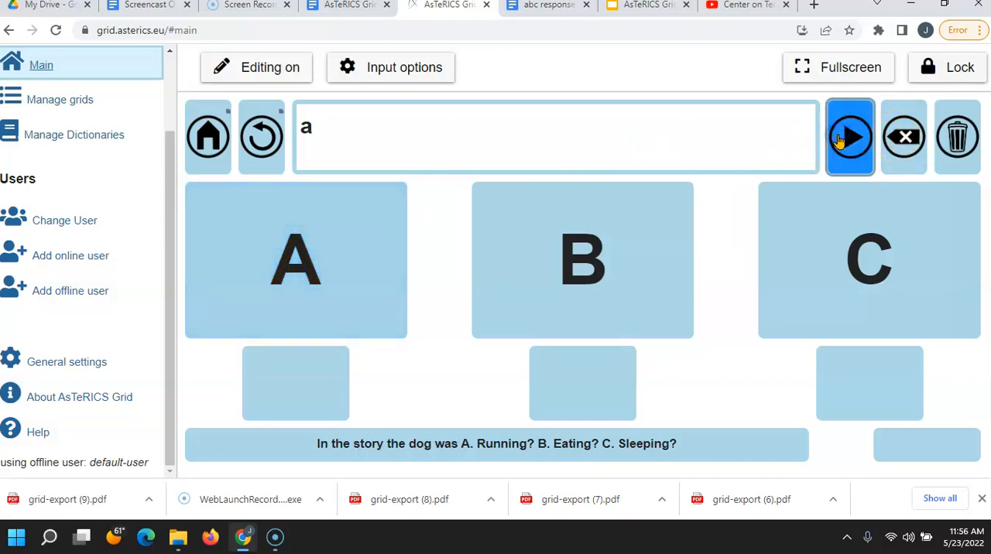
{"action": "left_click", "coordinate": [306, 393]}
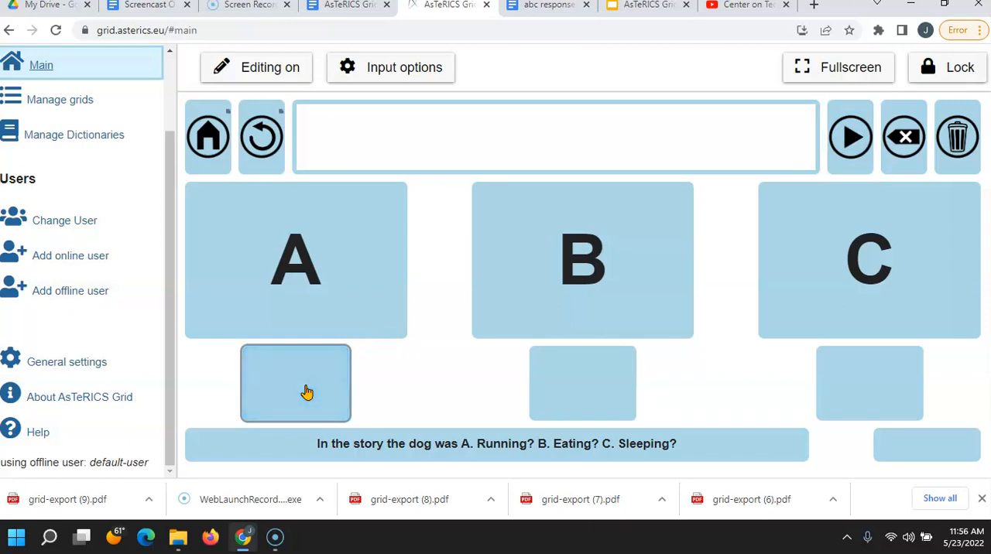
{"action": "left_click", "coordinate": [297, 300]}
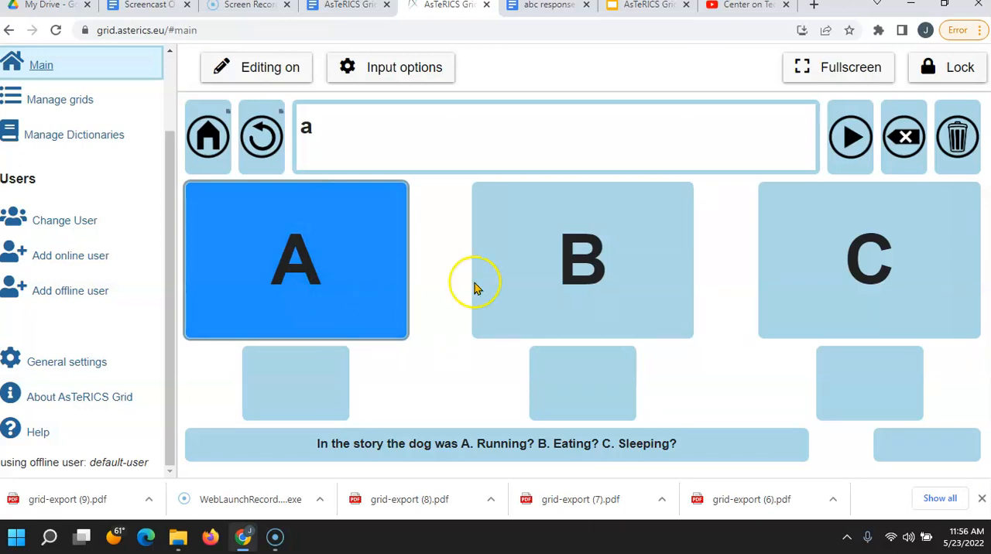
{"action": "left_click", "coordinate": [904, 144]}
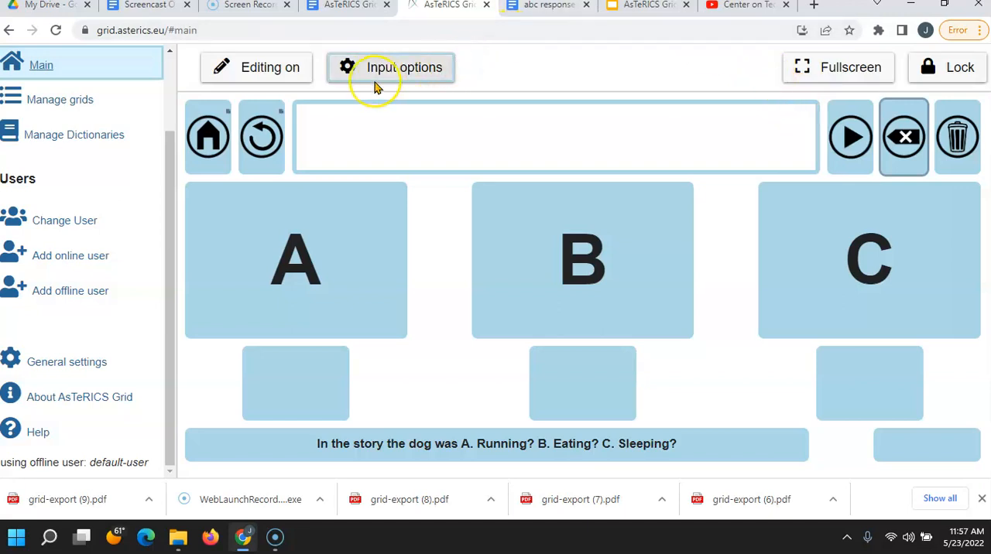
Step: Clone the abc_responses_01 grid in the grid management view
{"action": "left_click", "coordinate": [267, 69]}
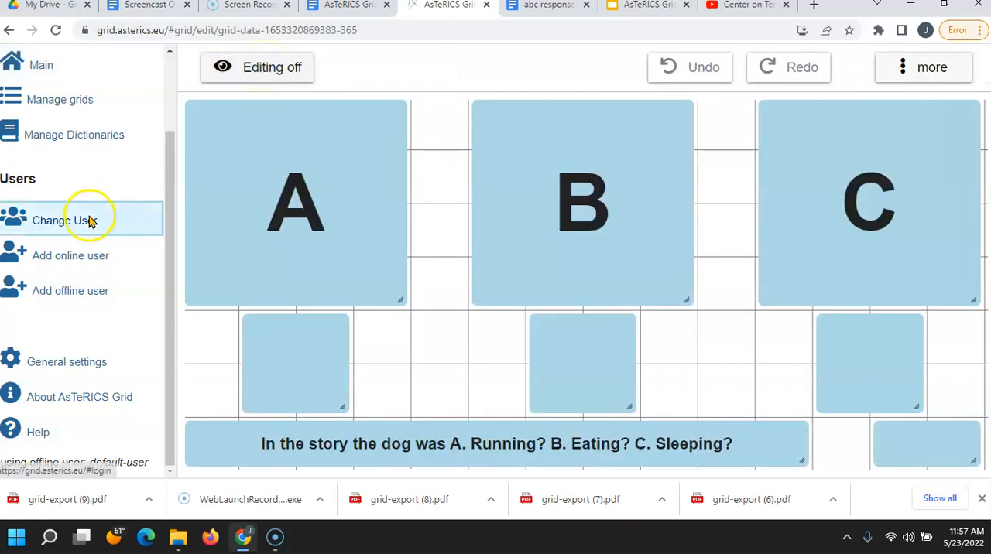
{"action": "left_click", "coordinate": [70, 102]}
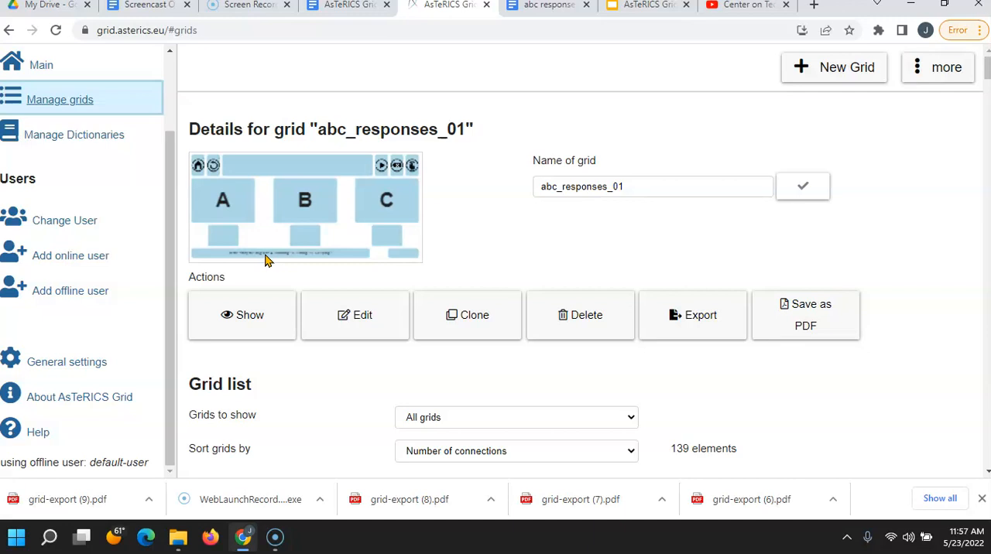
{"action": "left_click", "coordinate": [449, 316]}
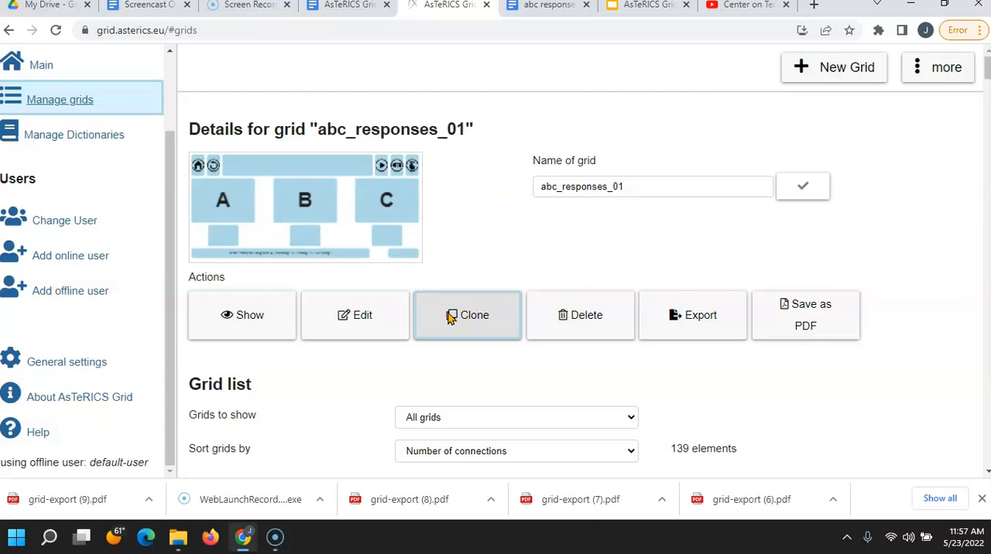
{"action": "left_click", "coordinate": [449, 316]}
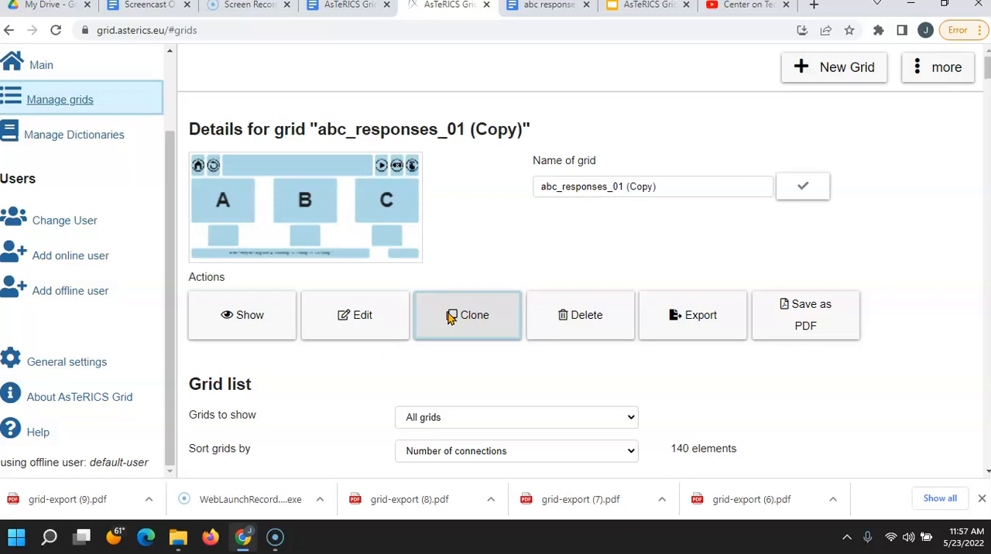
Step: Rename the cloned grid to abc_responses_02 and save the name
{"action": "left_click", "coordinate": [661, 187]}
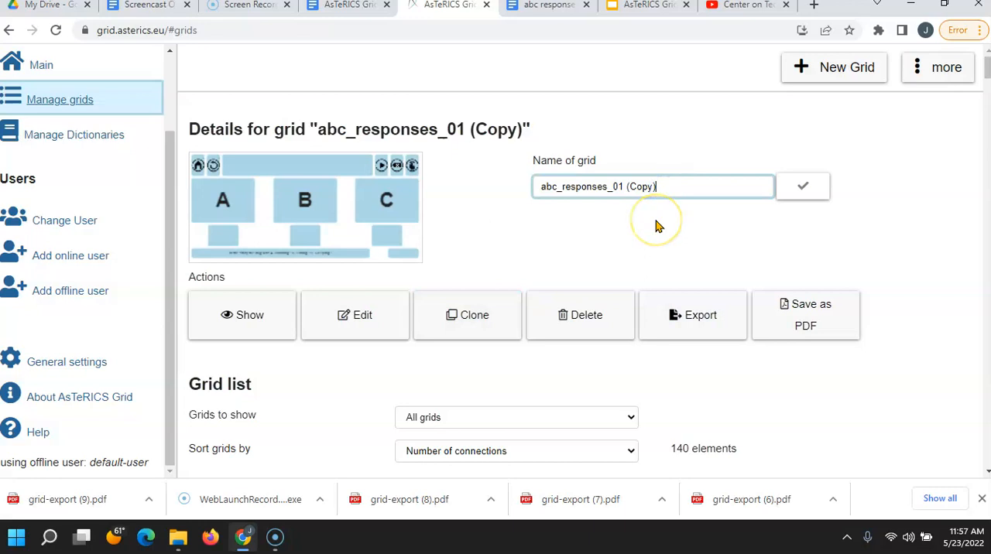
{"action": "key", "text": "BackSpace"}
{"action": "key", "text": "BackSpace"}
{"action": "key", "text": "BackSpace"}
{"action": "key", "text": "BackSpace"}
{"action": "key", "text": "BackSpace"}
{"action": "key", "text": "BackSpace"}
{"action": "key", "text": "BackSpace"}
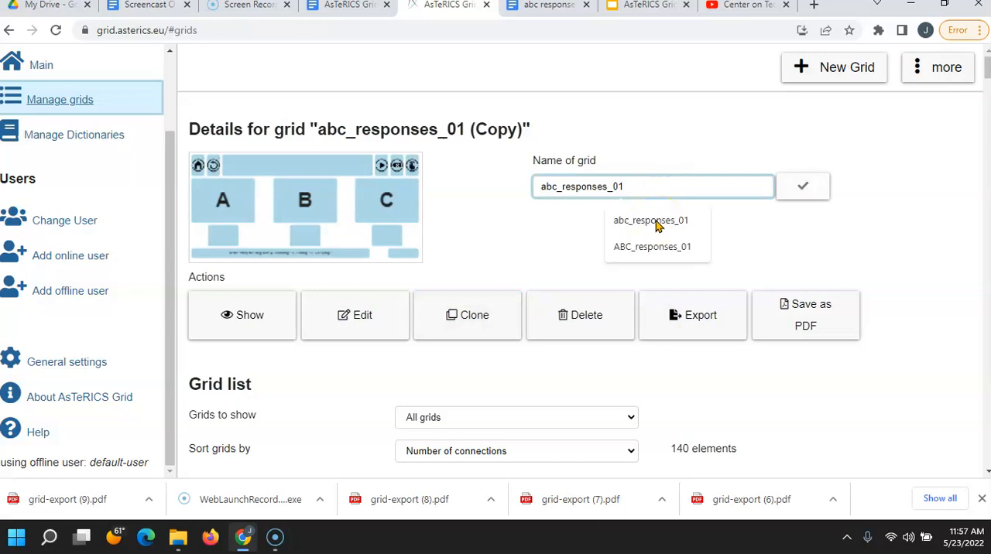
{"action": "key", "text": "BackSpace"}
{"action": "type", "text": "2"}
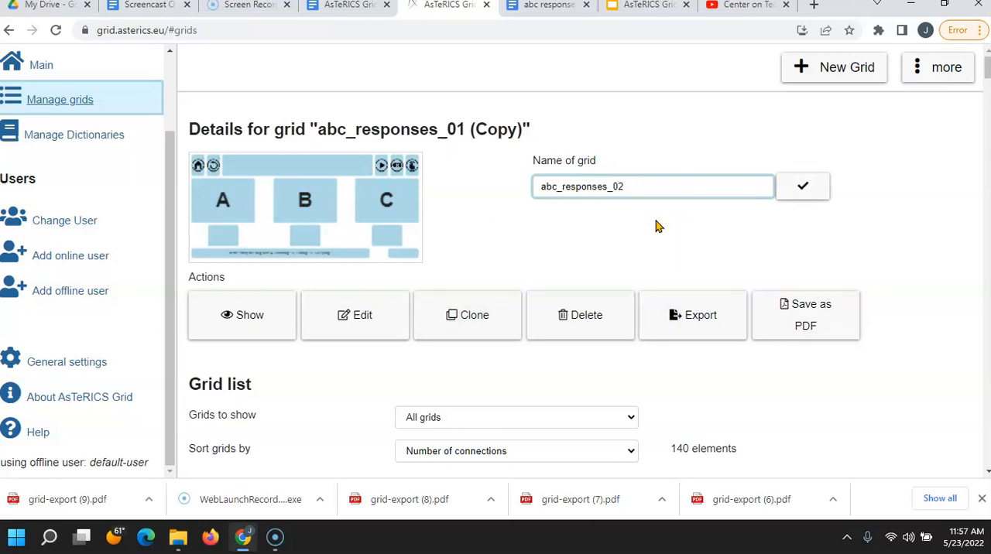
{"action": "left_click", "coordinate": [797, 193]}
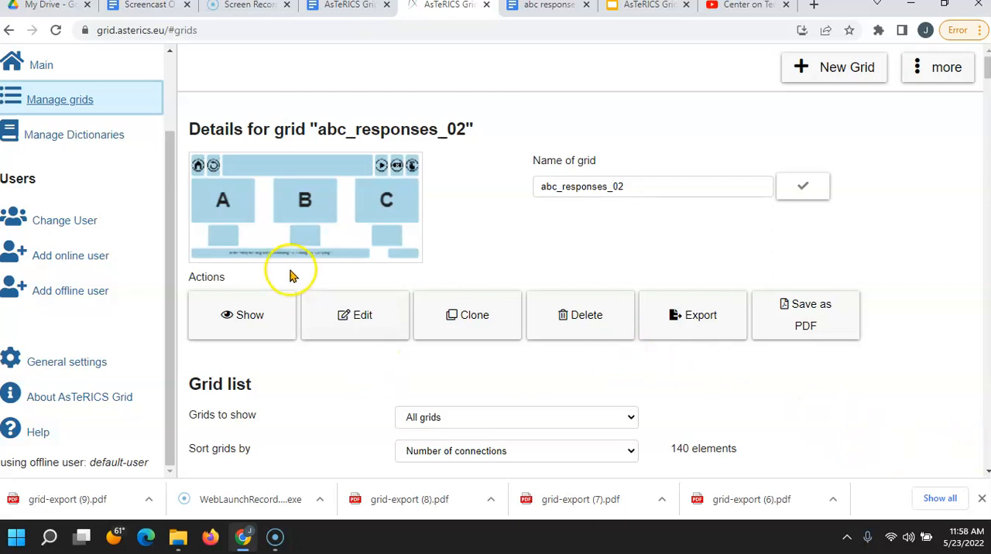
Step: Find abc_responses_01 in the grid list and open it for editing
{"action": "left_click", "coordinate": [82, 100]}
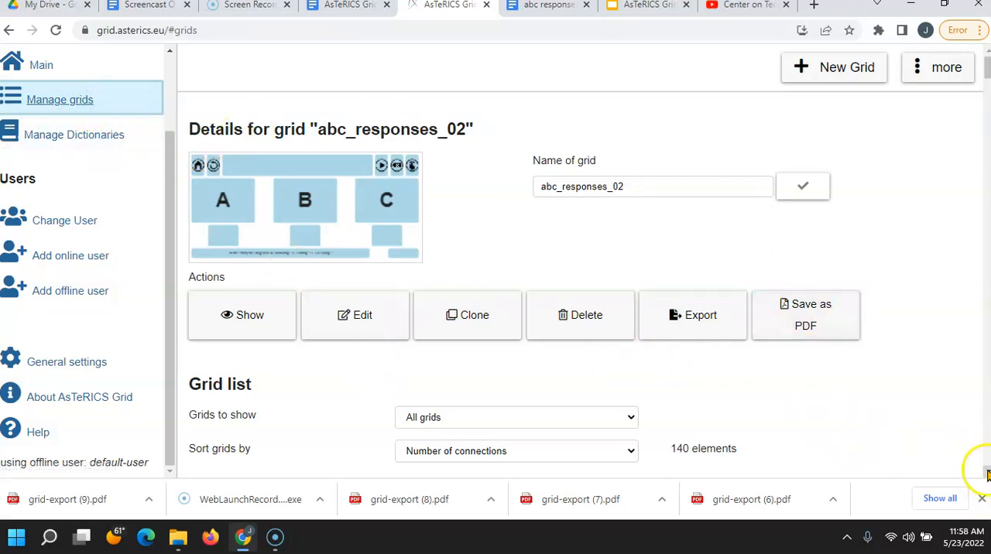
{"action": "left_click", "coordinate": [986, 443]}
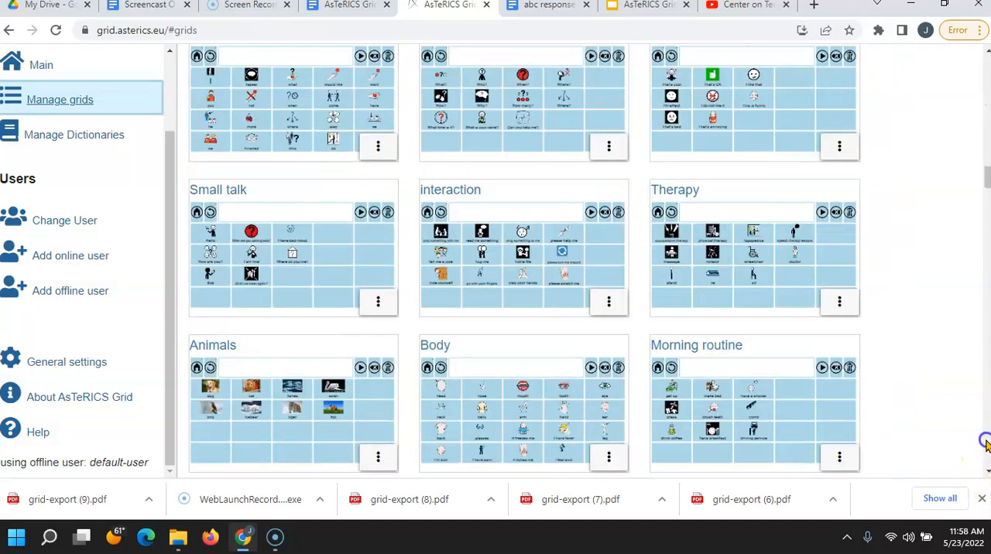
{"action": "left_click", "coordinate": [986, 443]}
{"action": "left_click", "coordinate": [986, 442]}
{"action": "left_click", "coordinate": [986, 442]}
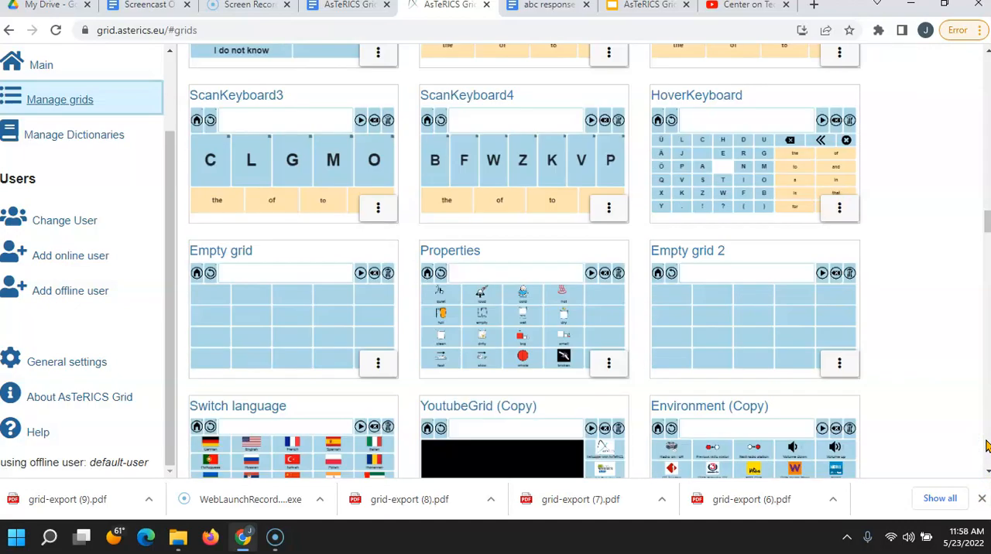
{"action": "left_click", "coordinate": [986, 442]}
{"action": "left_click", "coordinate": [985, 443]}
{"action": "left_click", "coordinate": [986, 442]}
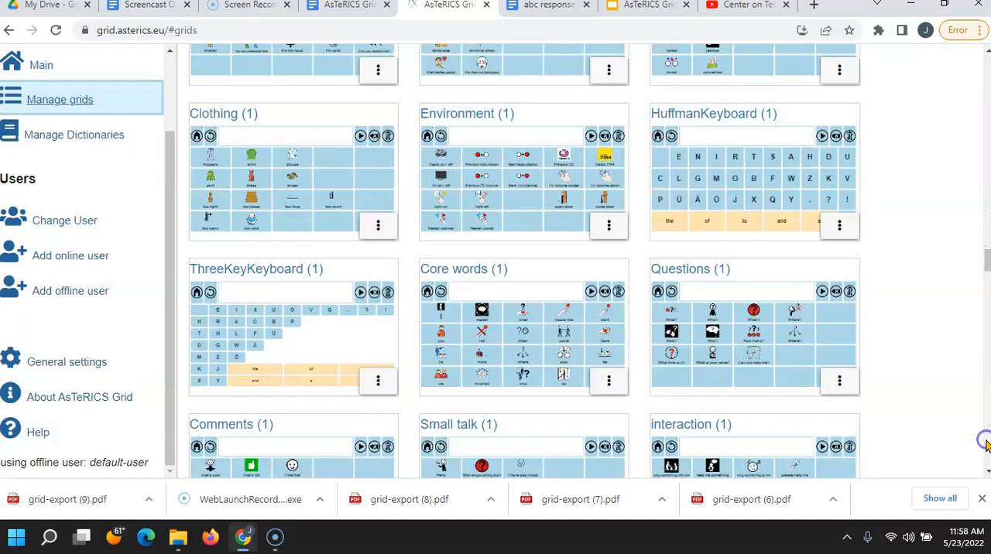
{"action": "left_click", "coordinate": [986, 443]}
{"action": "left_click", "coordinate": [986, 445]}
{"action": "left_click", "coordinate": [986, 445]}
{"action": "left_click", "coordinate": [986, 445]}
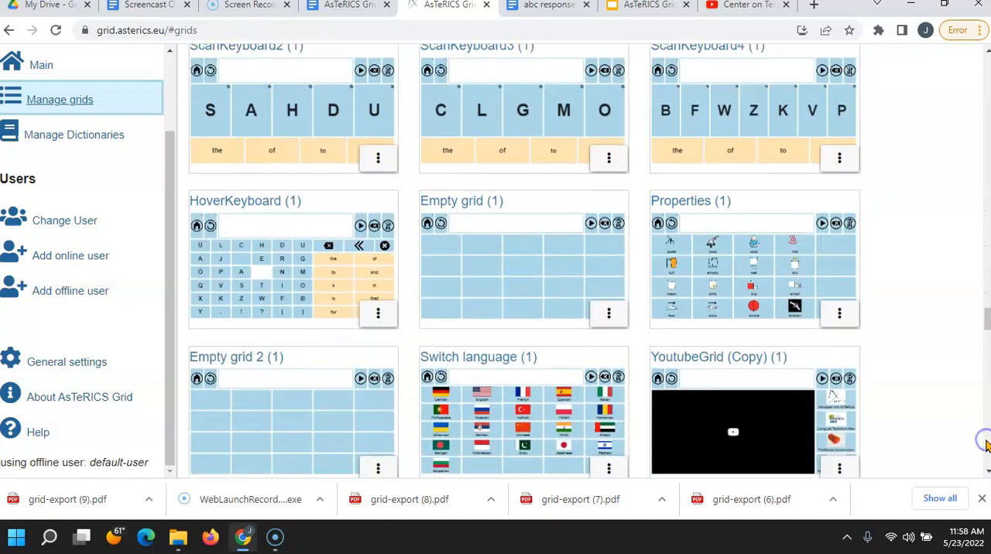
{"action": "left_click", "coordinate": [986, 445]}
{"action": "left_click", "coordinate": [986, 445]}
{"action": "left_click", "coordinate": [986, 445]}
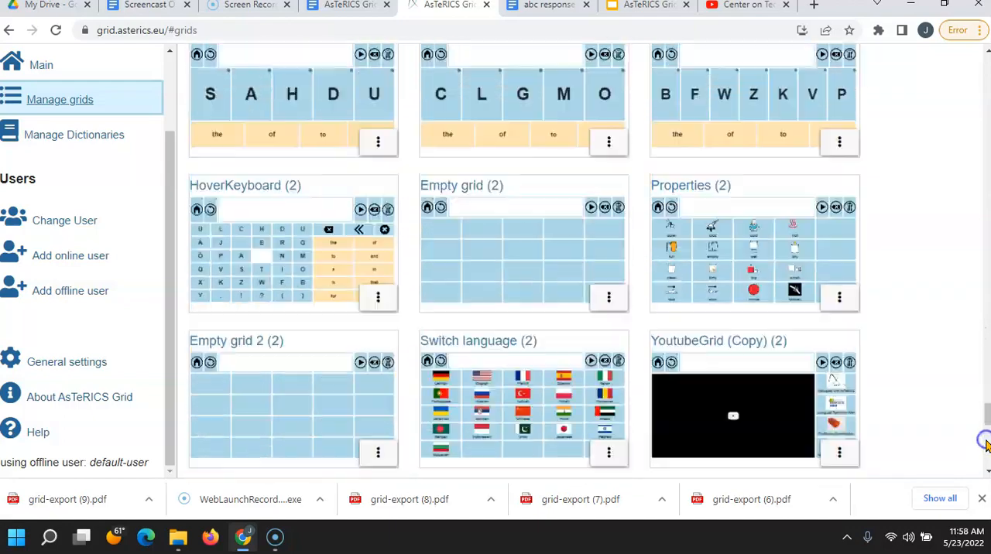
{"action": "left_click", "coordinate": [986, 445]}
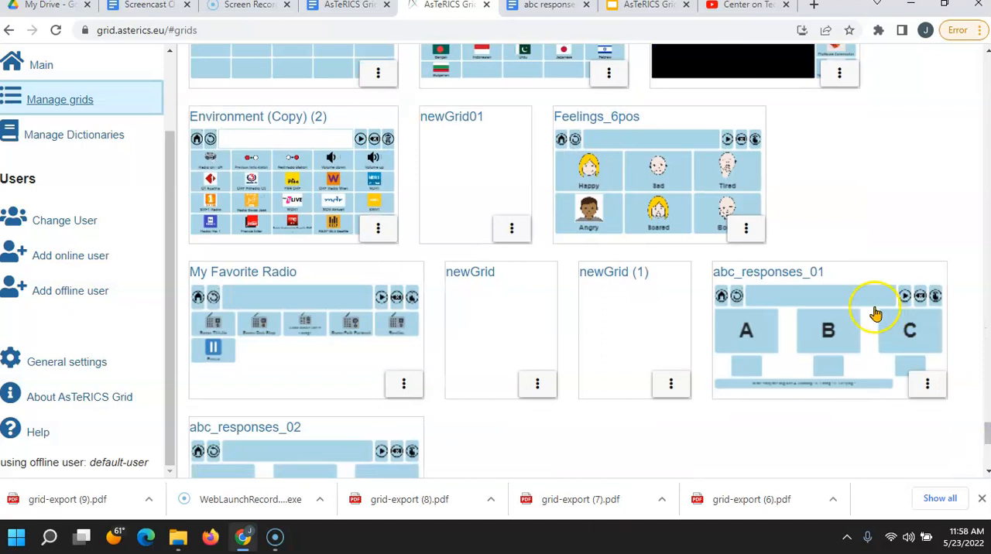
{"action": "left_click", "coordinate": [852, 286]}
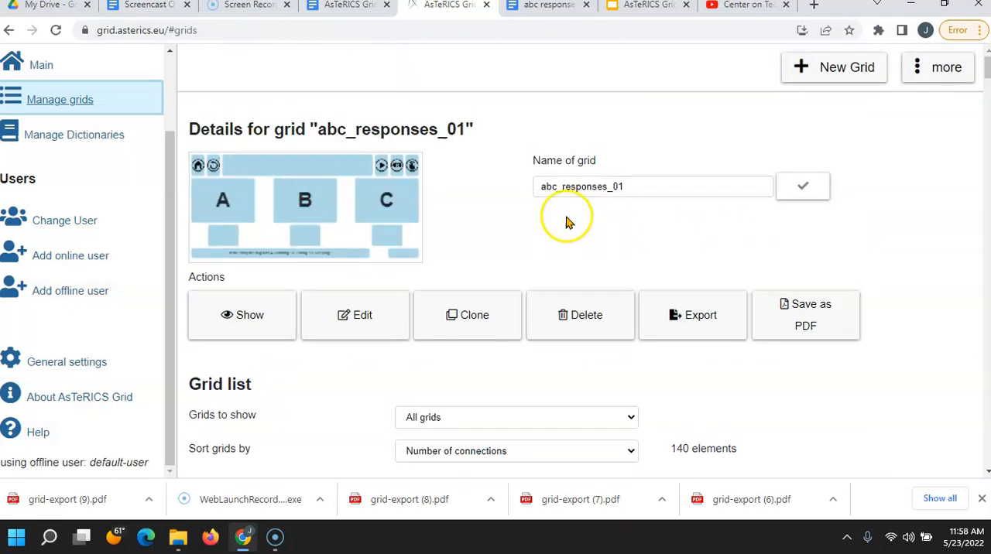
{"action": "left_click", "coordinate": [352, 326]}
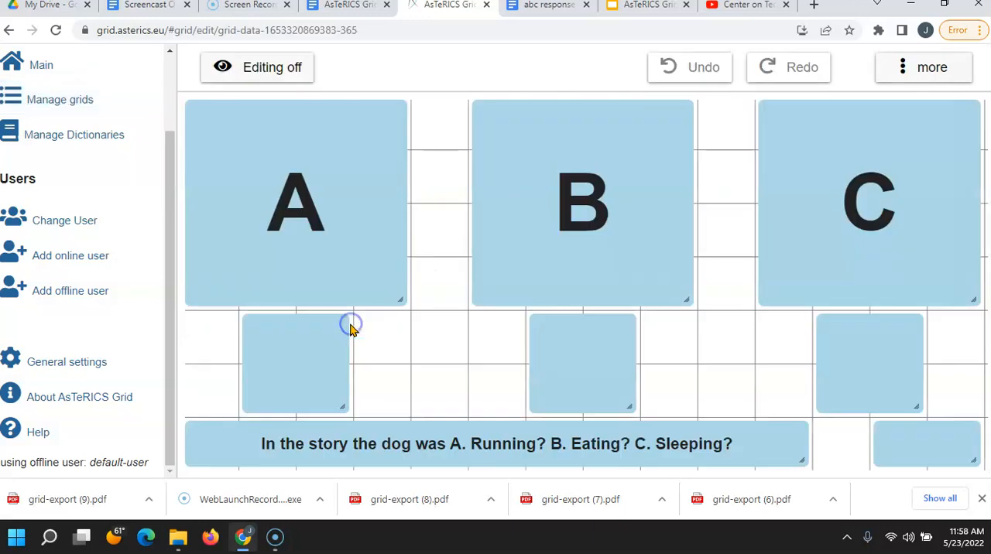
Step: Label the blank element beside the question "Next", confirm the label and open the element's actions for editing
{"action": "right_click", "coordinate": [929, 445]}
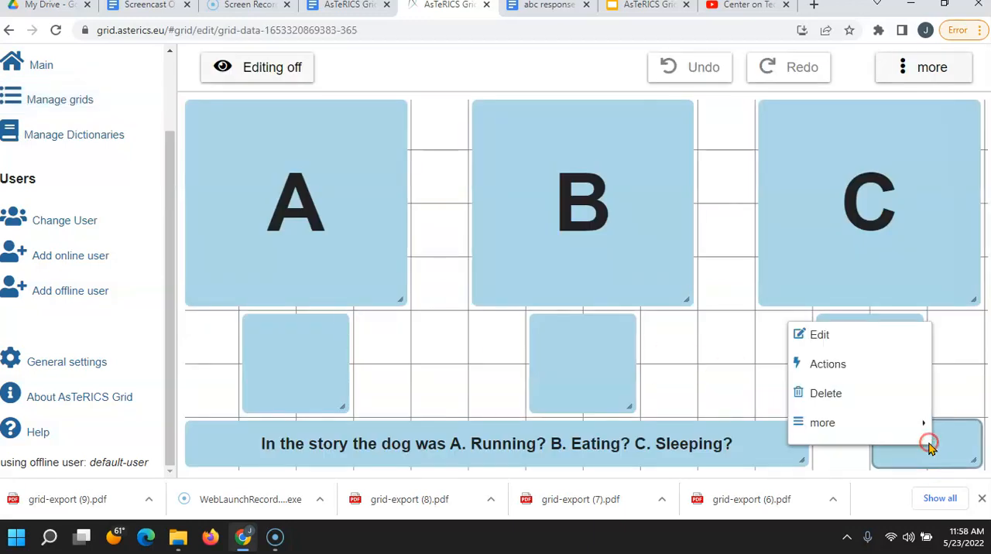
{"action": "left_click", "coordinate": [821, 336]}
{"action": "type", "text": "Next"}
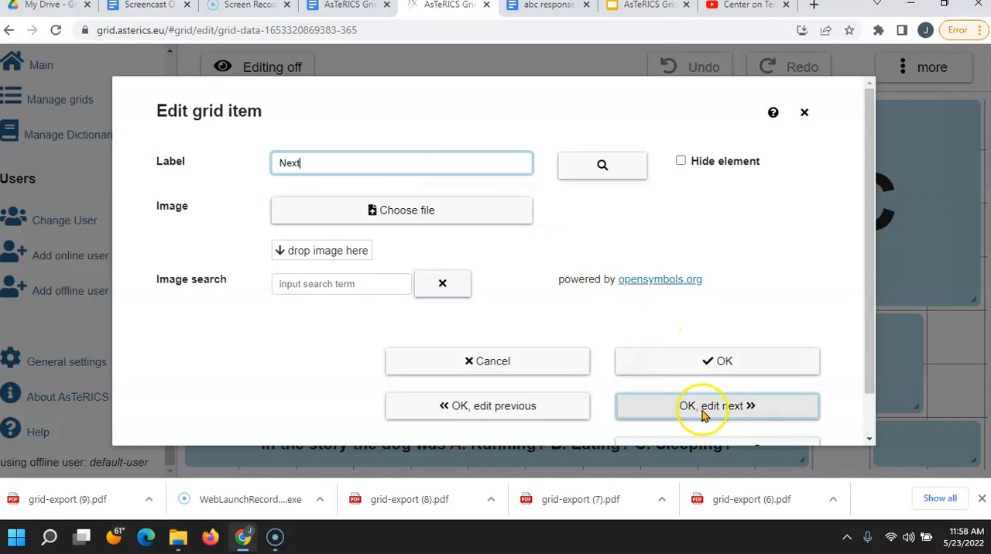
{"action": "left_click_drag", "start_coordinate": [868, 313], "coordinate": [872, 391]}
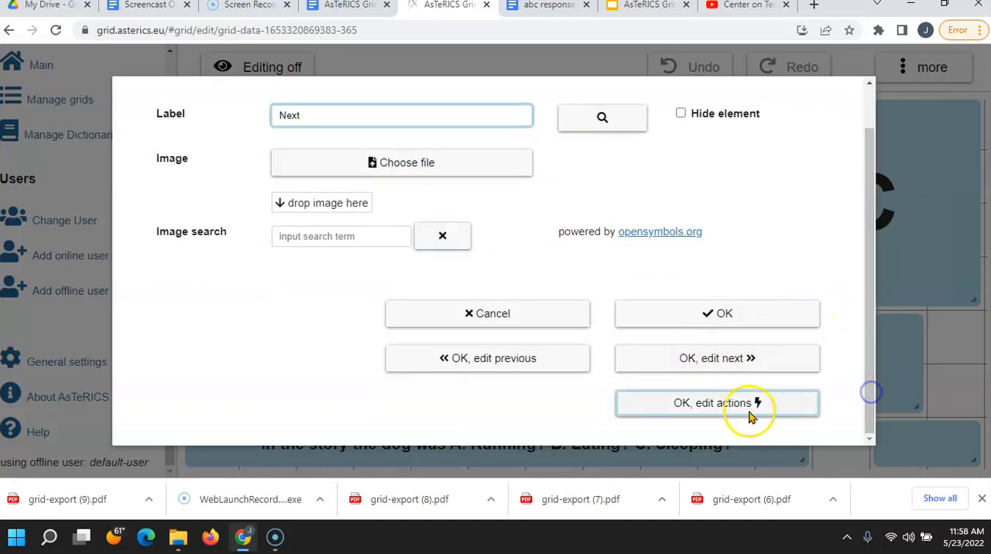
{"action": "left_click", "coordinate": [716, 409]}
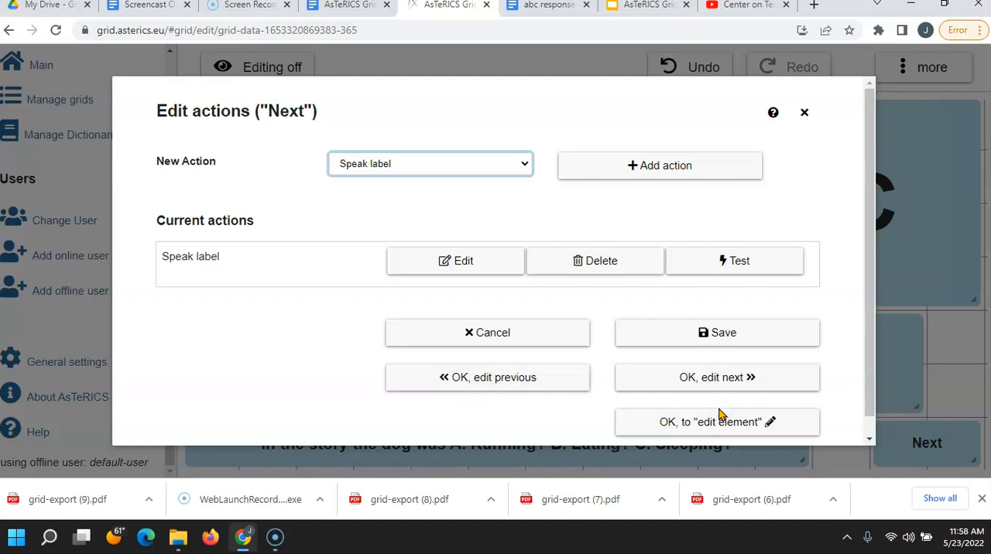
Step: Add a Navigate to other grid action targeting abc_responses_02 to the Next element and save its actions
{"action": "left_click", "coordinate": [523, 166]}
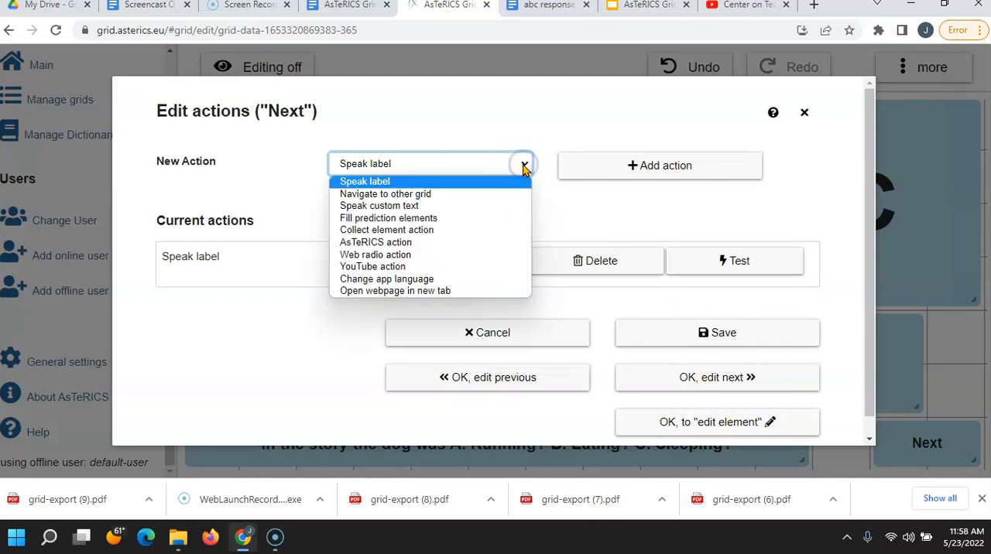
{"action": "left_click", "coordinate": [482, 194]}
{"action": "left_click", "coordinate": [601, 168]}
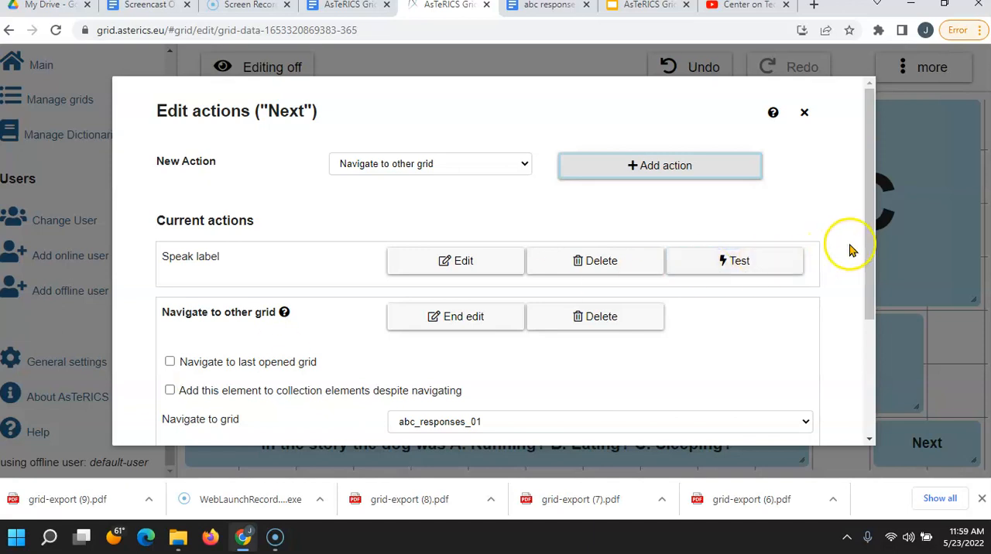
{"action": "left_click_drag", "start_coordinate": [869, 236], "coordinate": [852, 302]}
{"action": "left_click", "coordinate": [804, 325]}
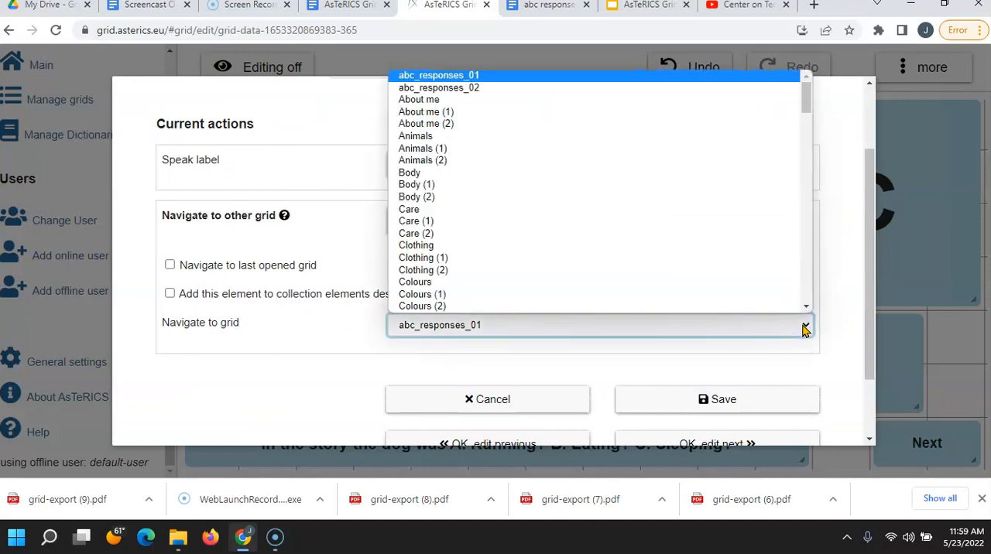
{"action": "left_click", "coordinate": [451, 90]}
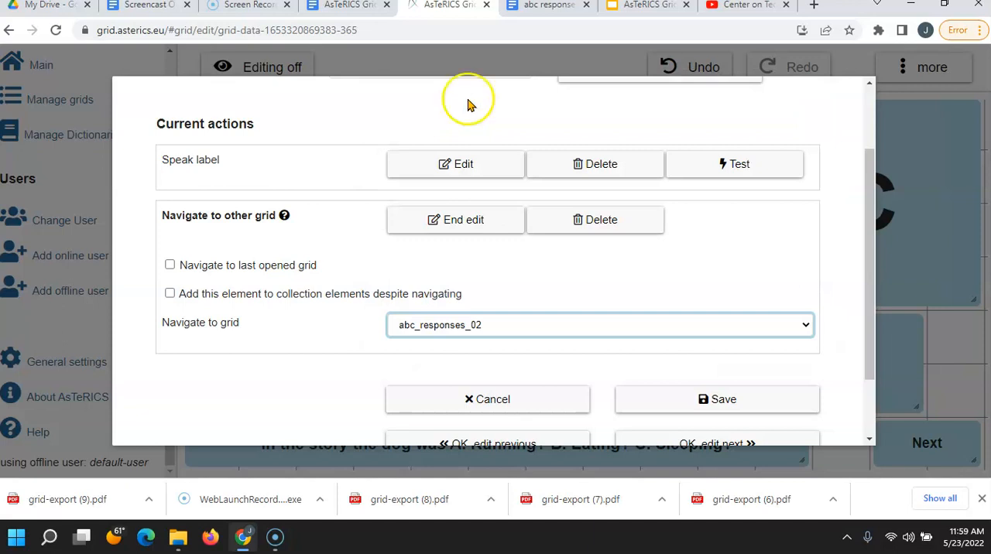
{"action": "left_click", "coordinate": [695, 414]}
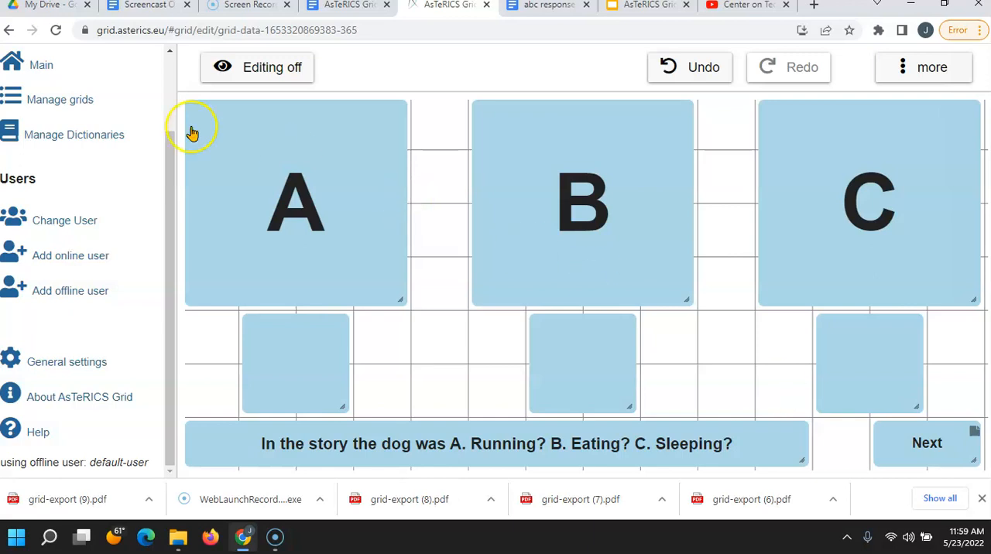
Step: Save the abc_responses_01 grid as a PDF from the grid management view and open the exported file
{"action": "left_click", "coordinate": [65, 107]}
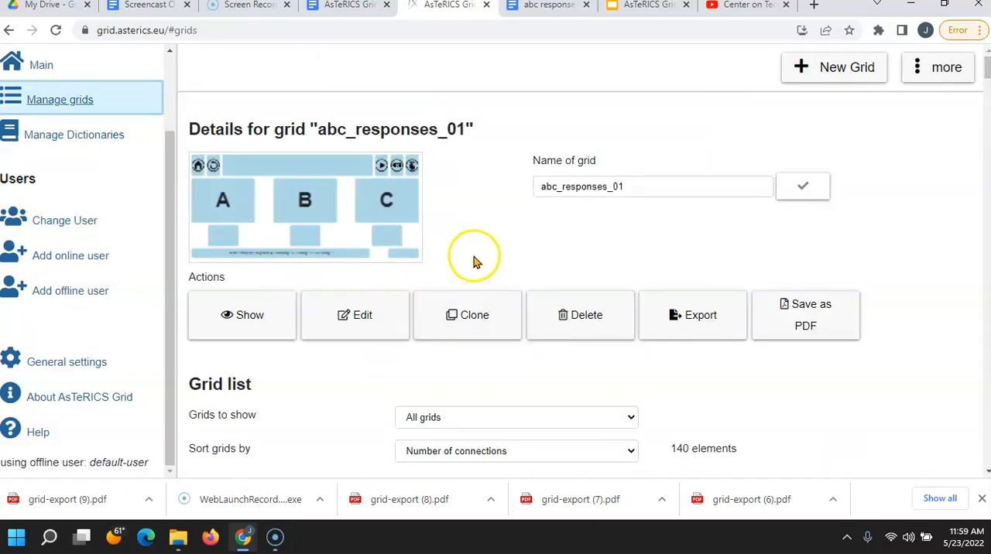
{"action": "left_click", "coordinate": [801, 331]}
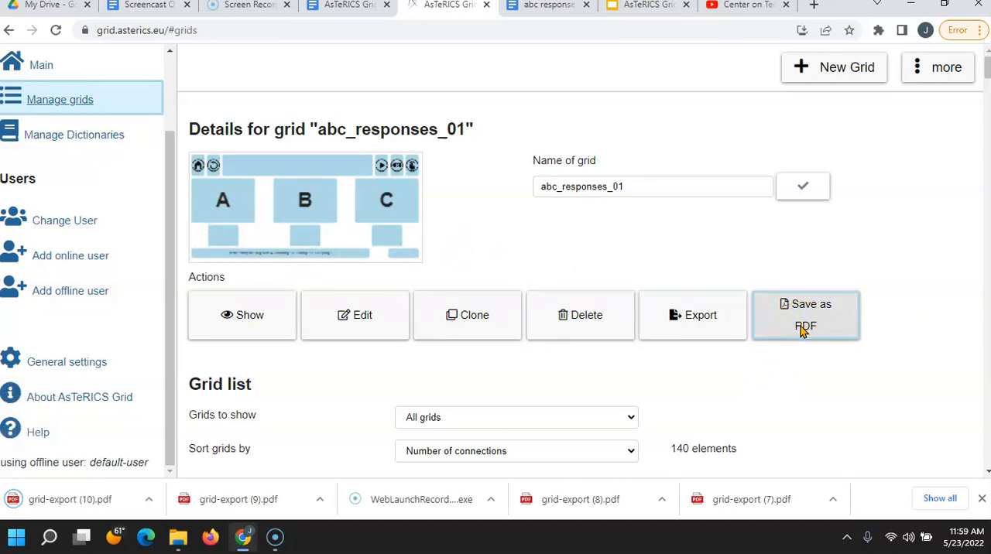
{"action": "left_click", "coordinate": [87, 502]}
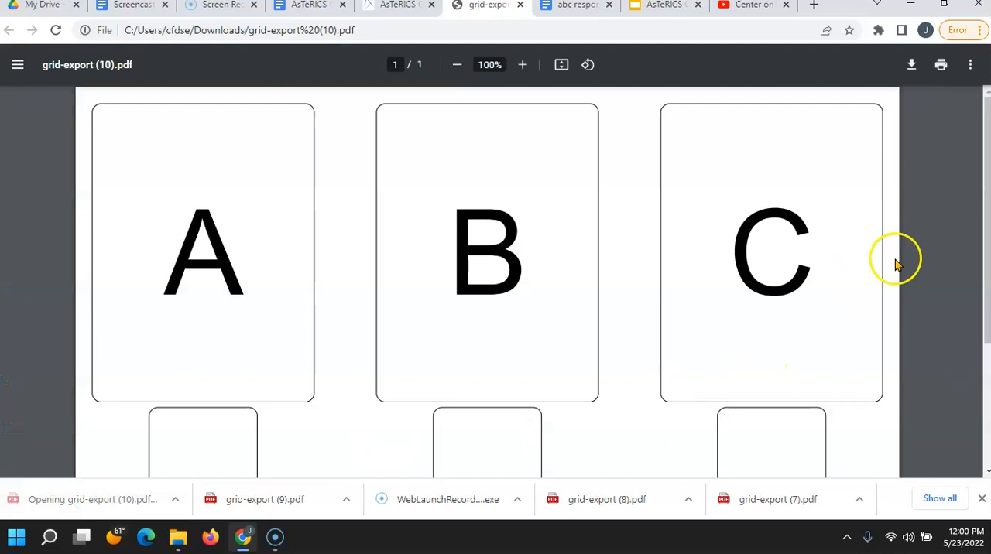
{"action": "key", "text": "alt+p"}
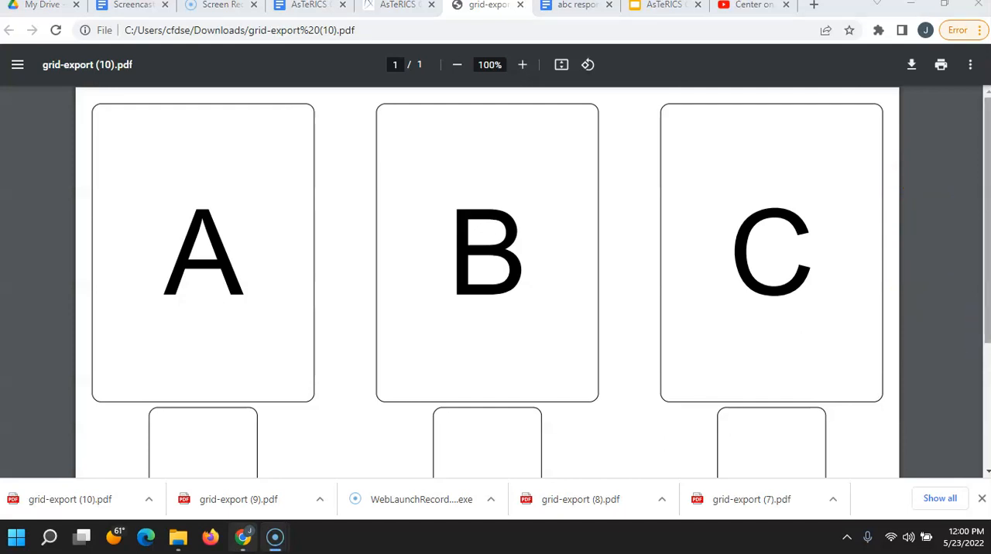
{"action": "mouse_move", "coordinate": [987, 341]}
{"action": "left_mouse_down"}
{"action": "mouse_move", "coordinate": [979, 474]}
{"action": "mouse_move", "coordinate": [988, 341]}
{"action": "left_mouse_up"}
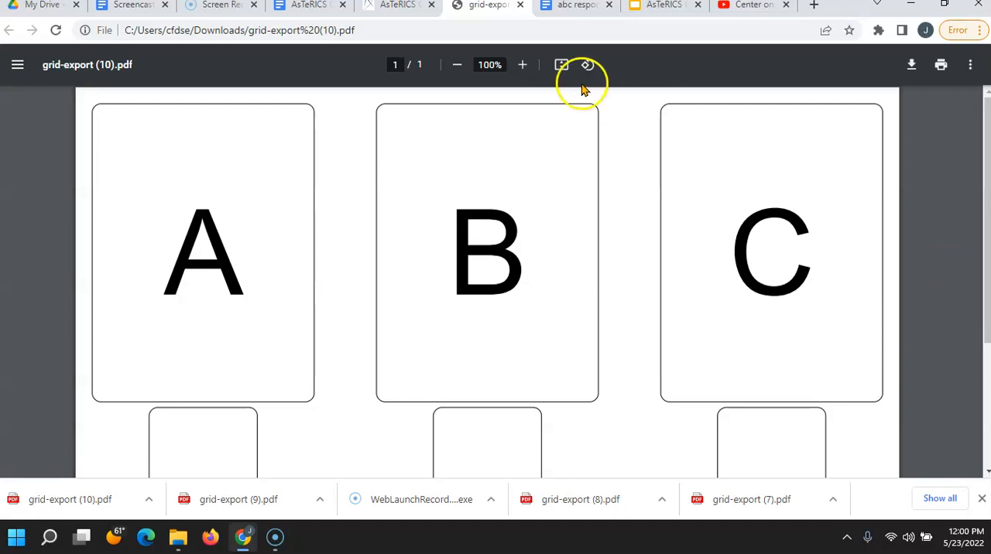
Step: Return to AsTeRICS Grid, show abc_responses_01 in full screen and preview its printout, cancelling the print
{"action": "left_click", "coordinate": [399, 10]}
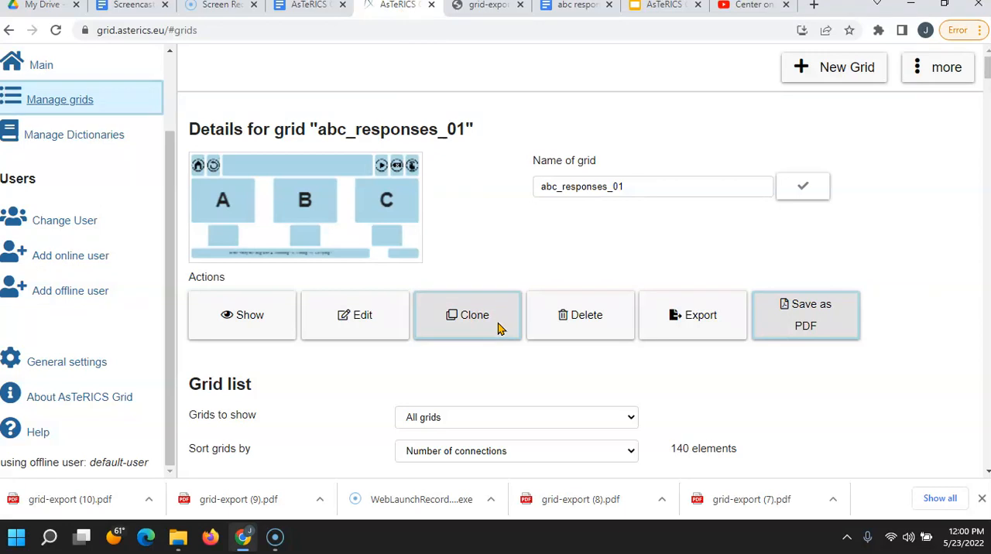
{"action": "left_click", "coordinate": [230, 318]}
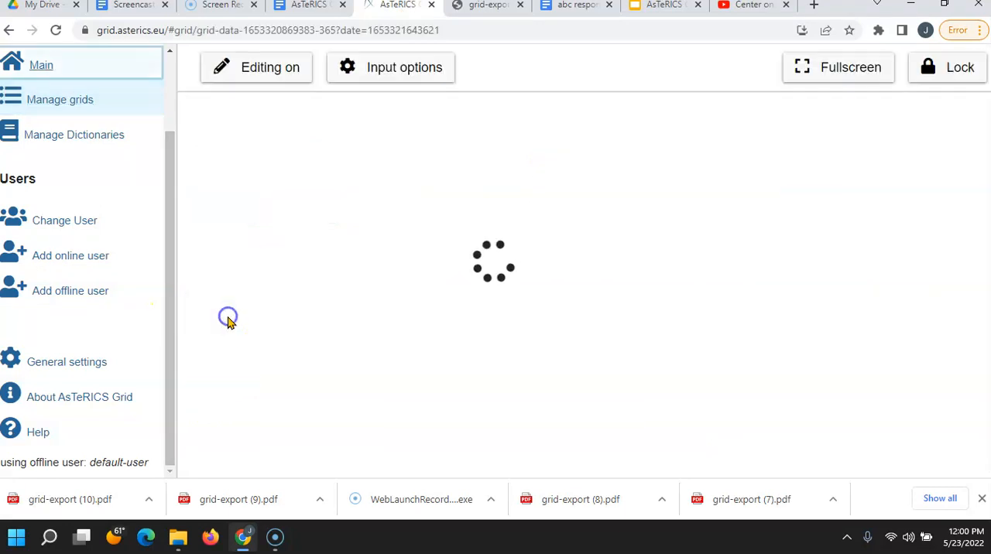
{"action": "left_click", "coordinate": [838, 70]}
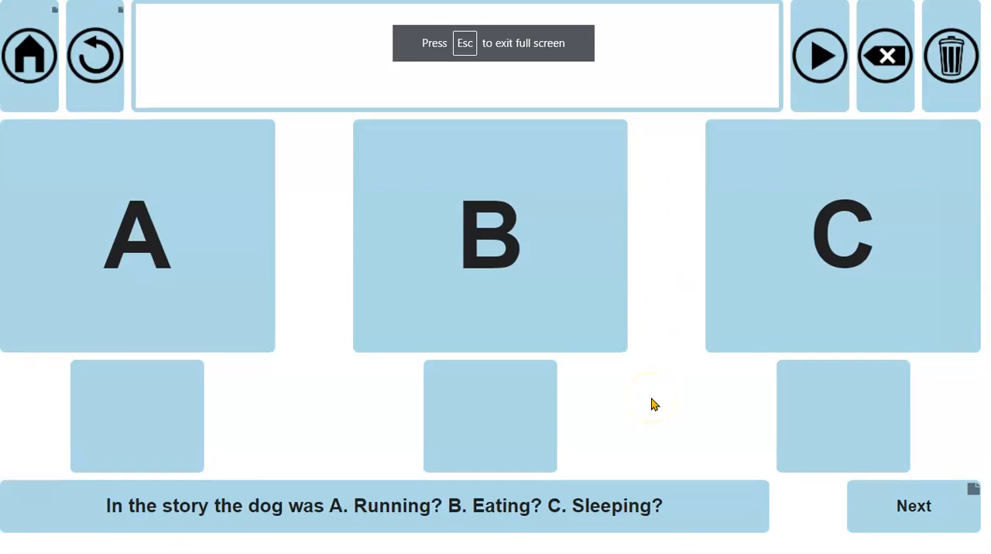
{"action": "key", "text": "Escape"}
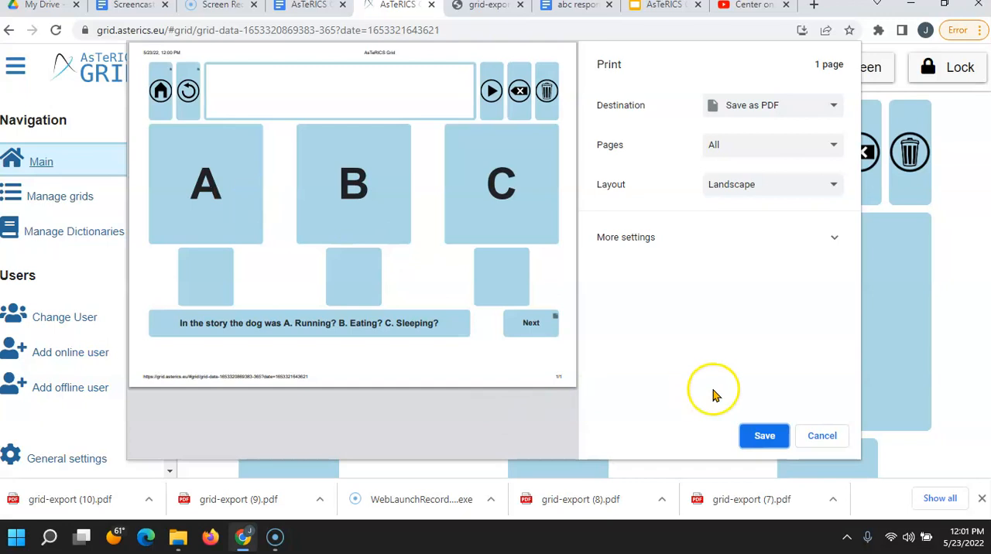
{"action": "left_click", "coordinate": [821, 436]}
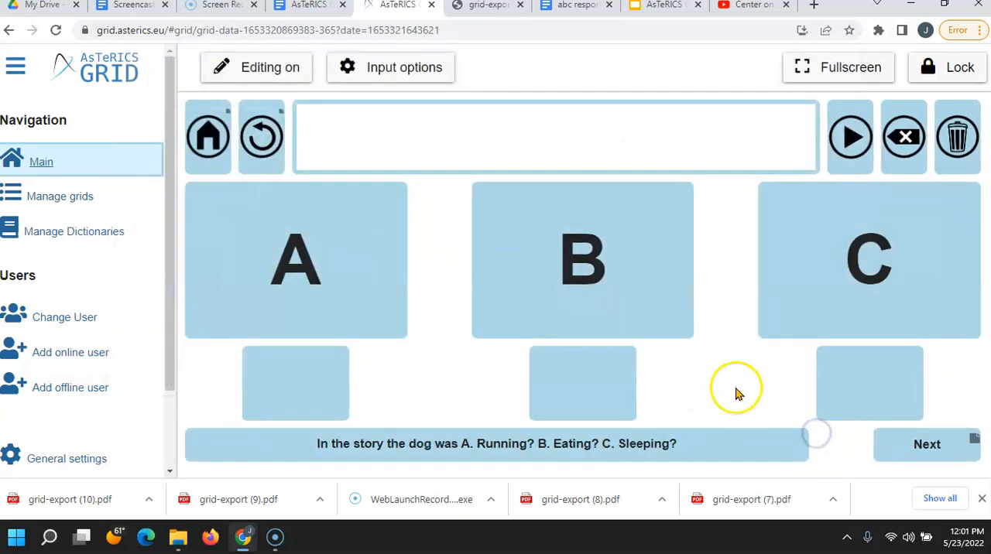